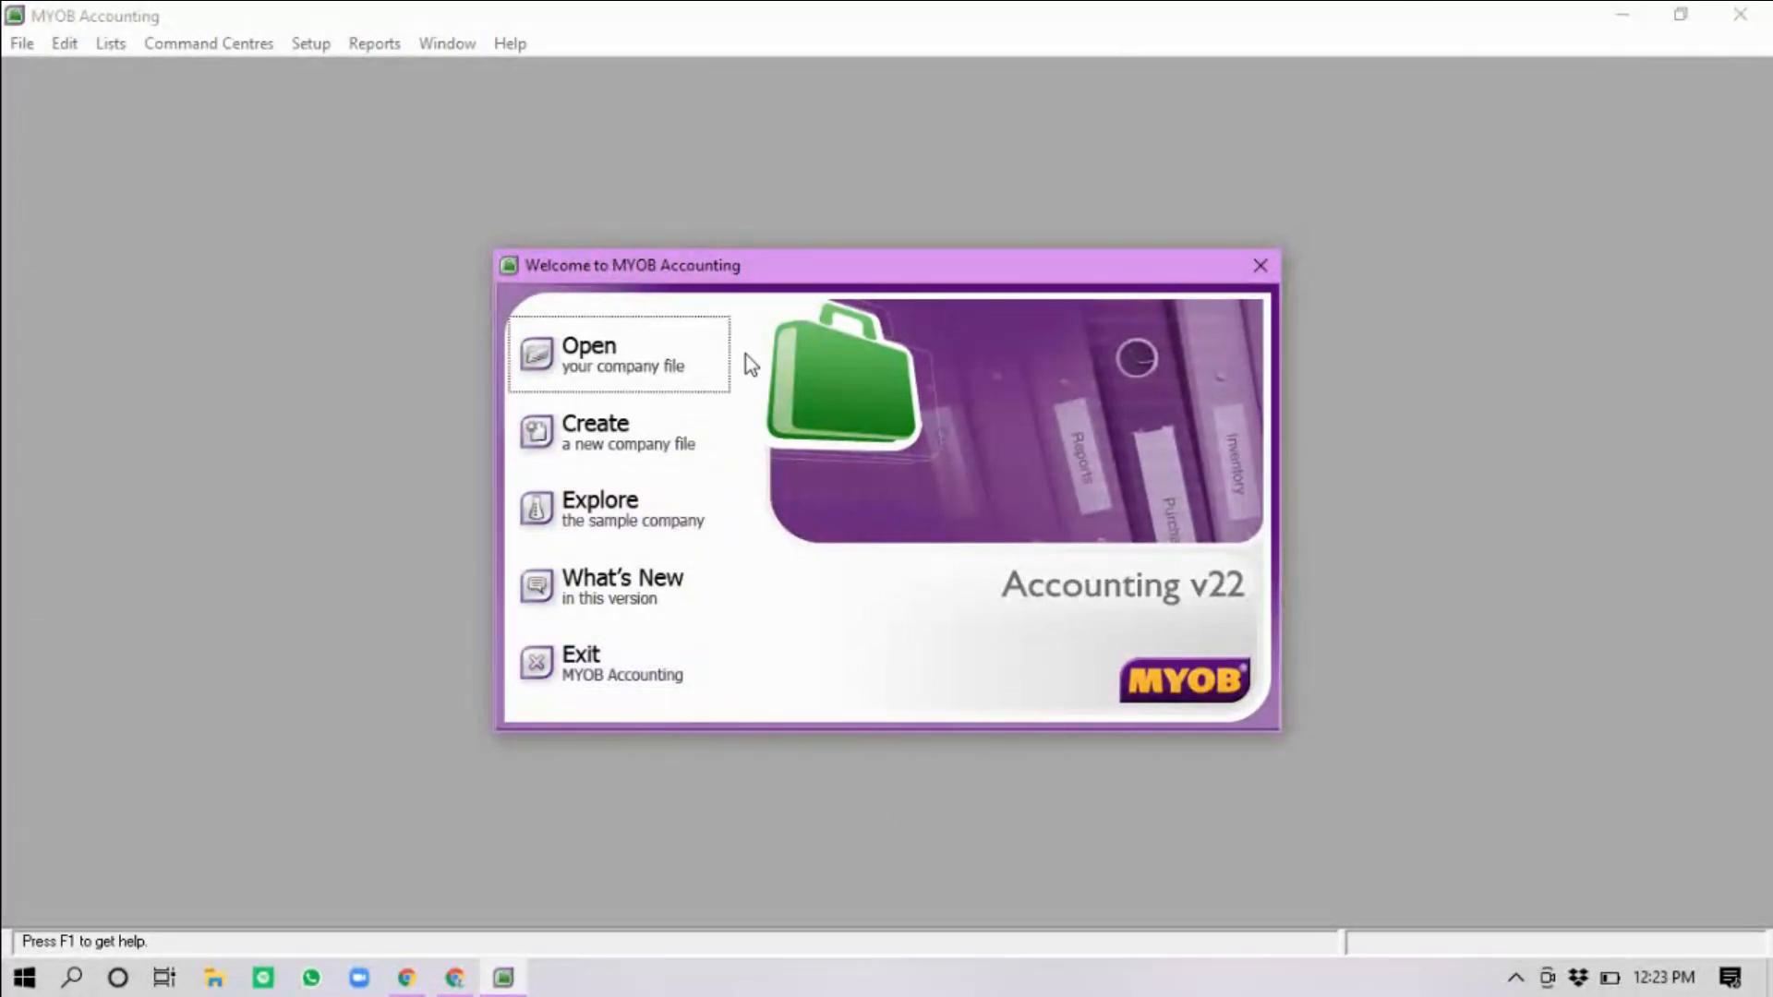
Start a new company file with the company name PT. POTENSIAL and the UEN type Business
left_click(610, 434)
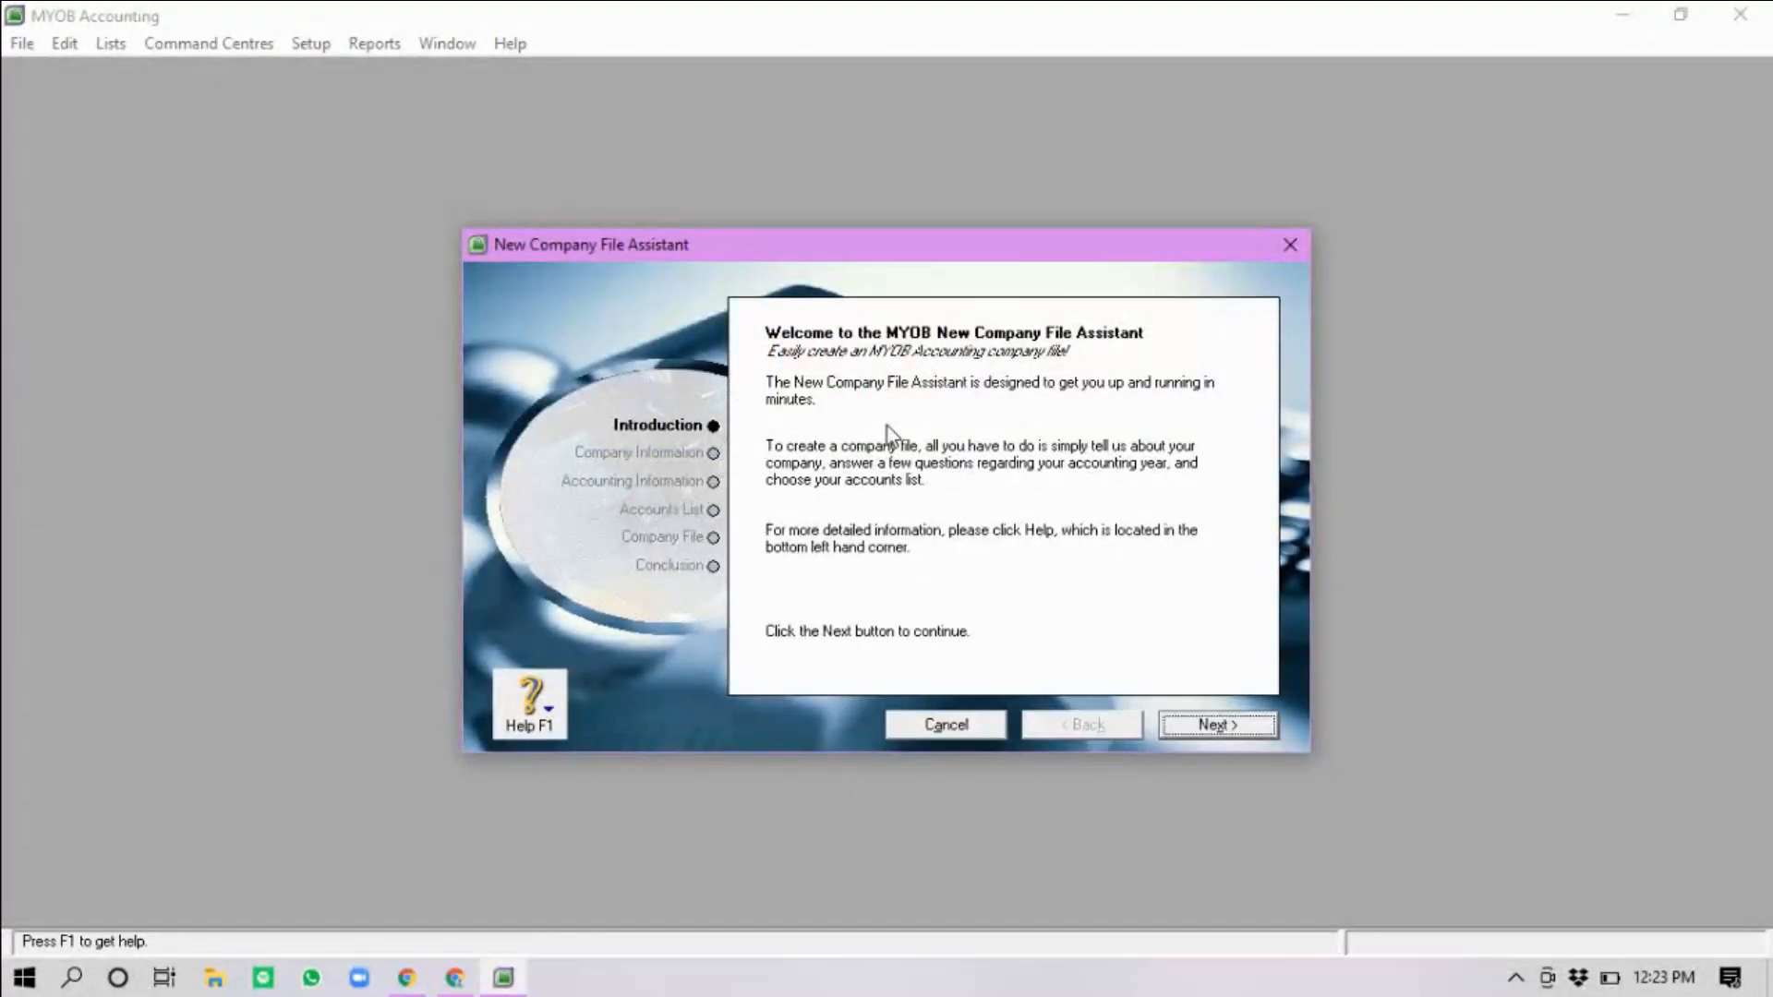
left_click(1233, 744)
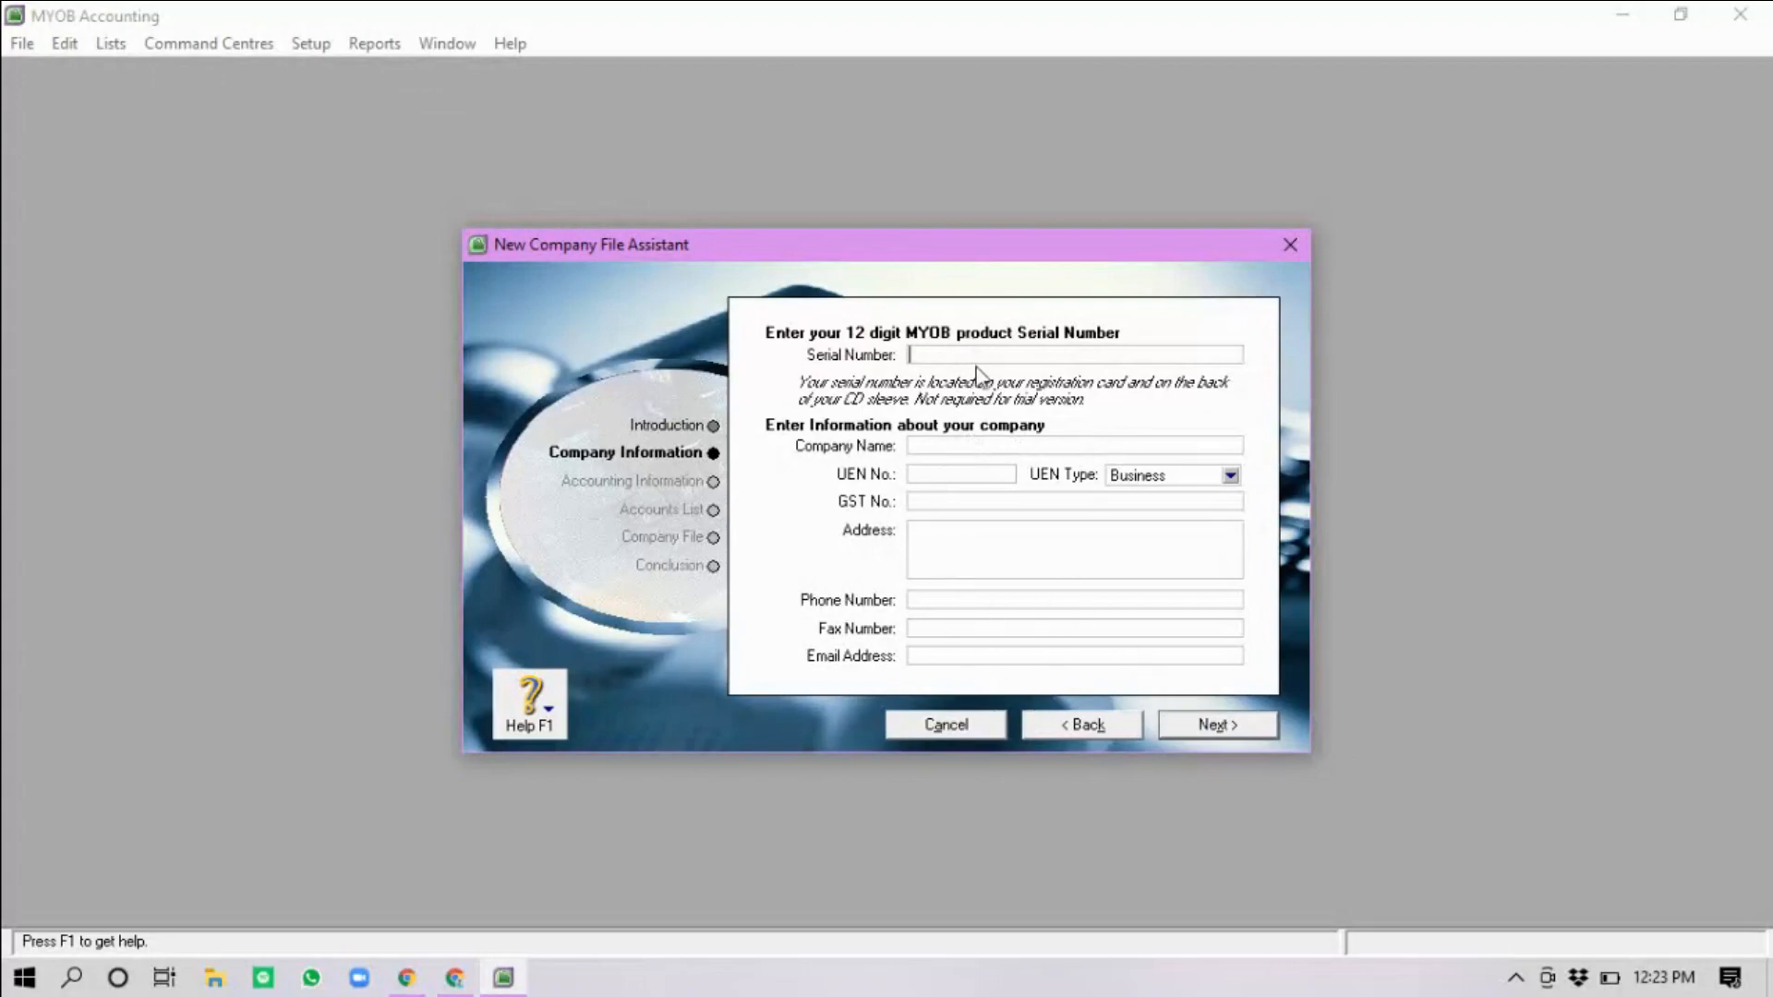
left_click(957, 446)
type("PT. POTENSIAL")
left_click(1229, 478)
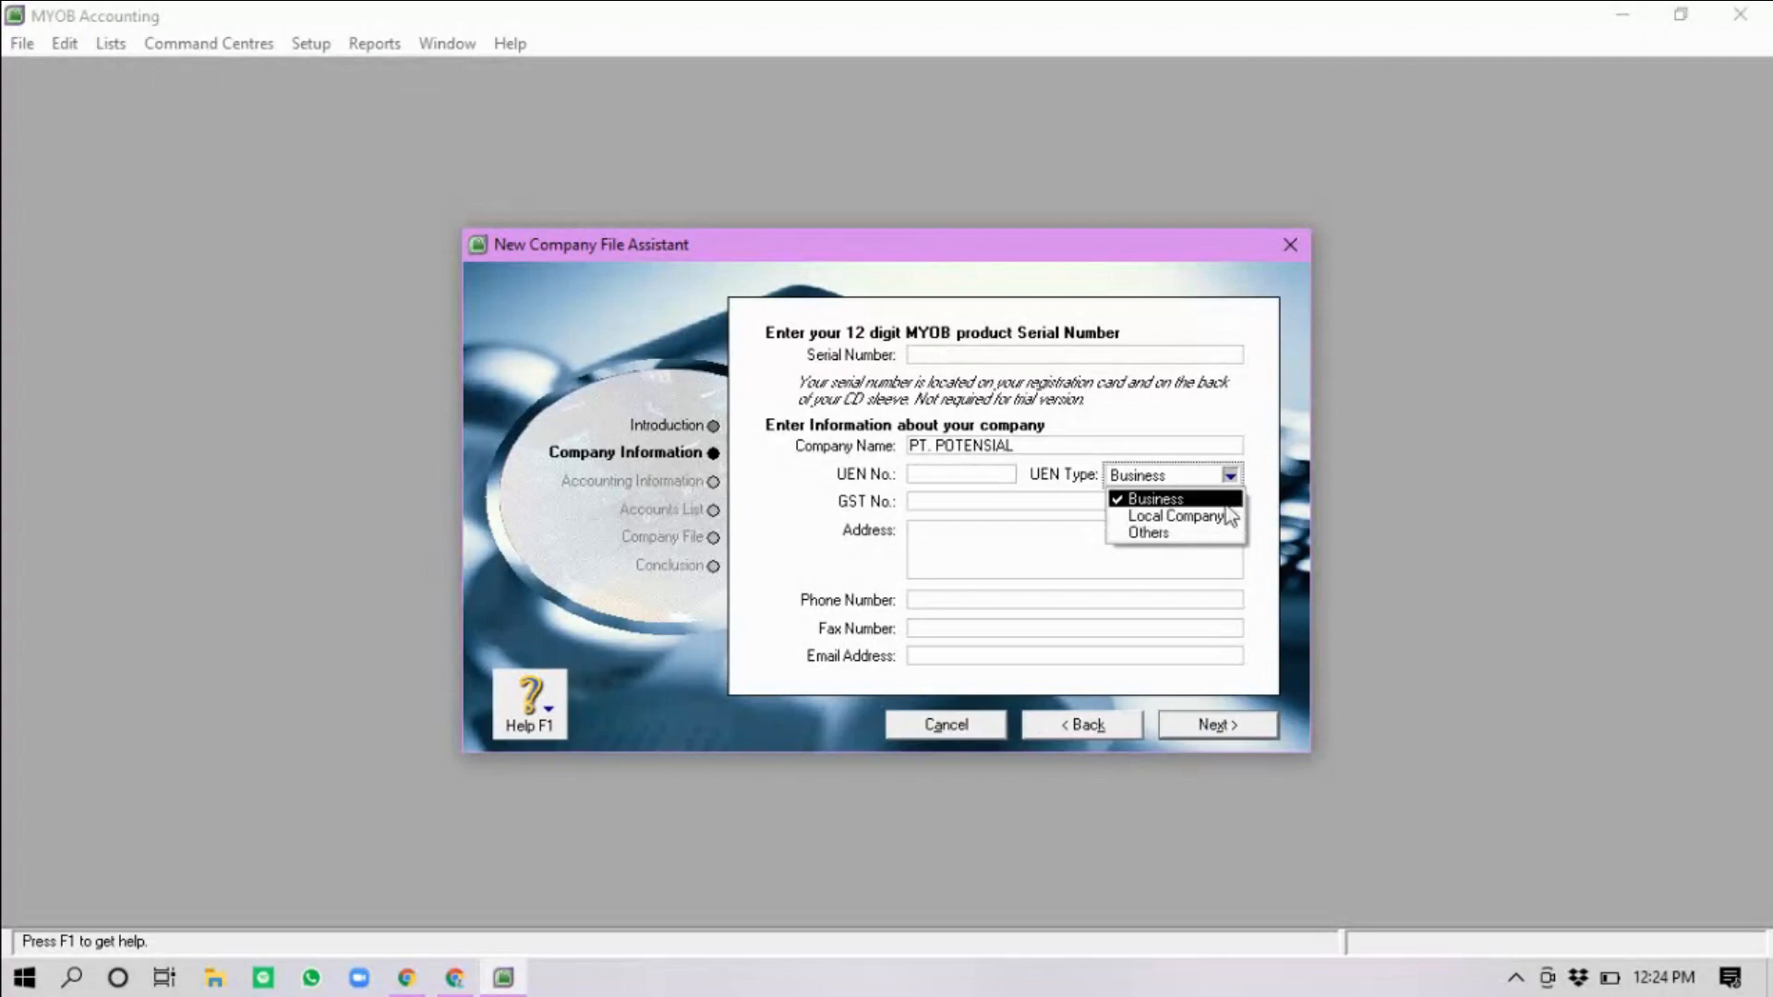
left_click(1223, 504)
Enter the company's address, including its city and province, and proceed to the accounting information
left_click(949, 556)
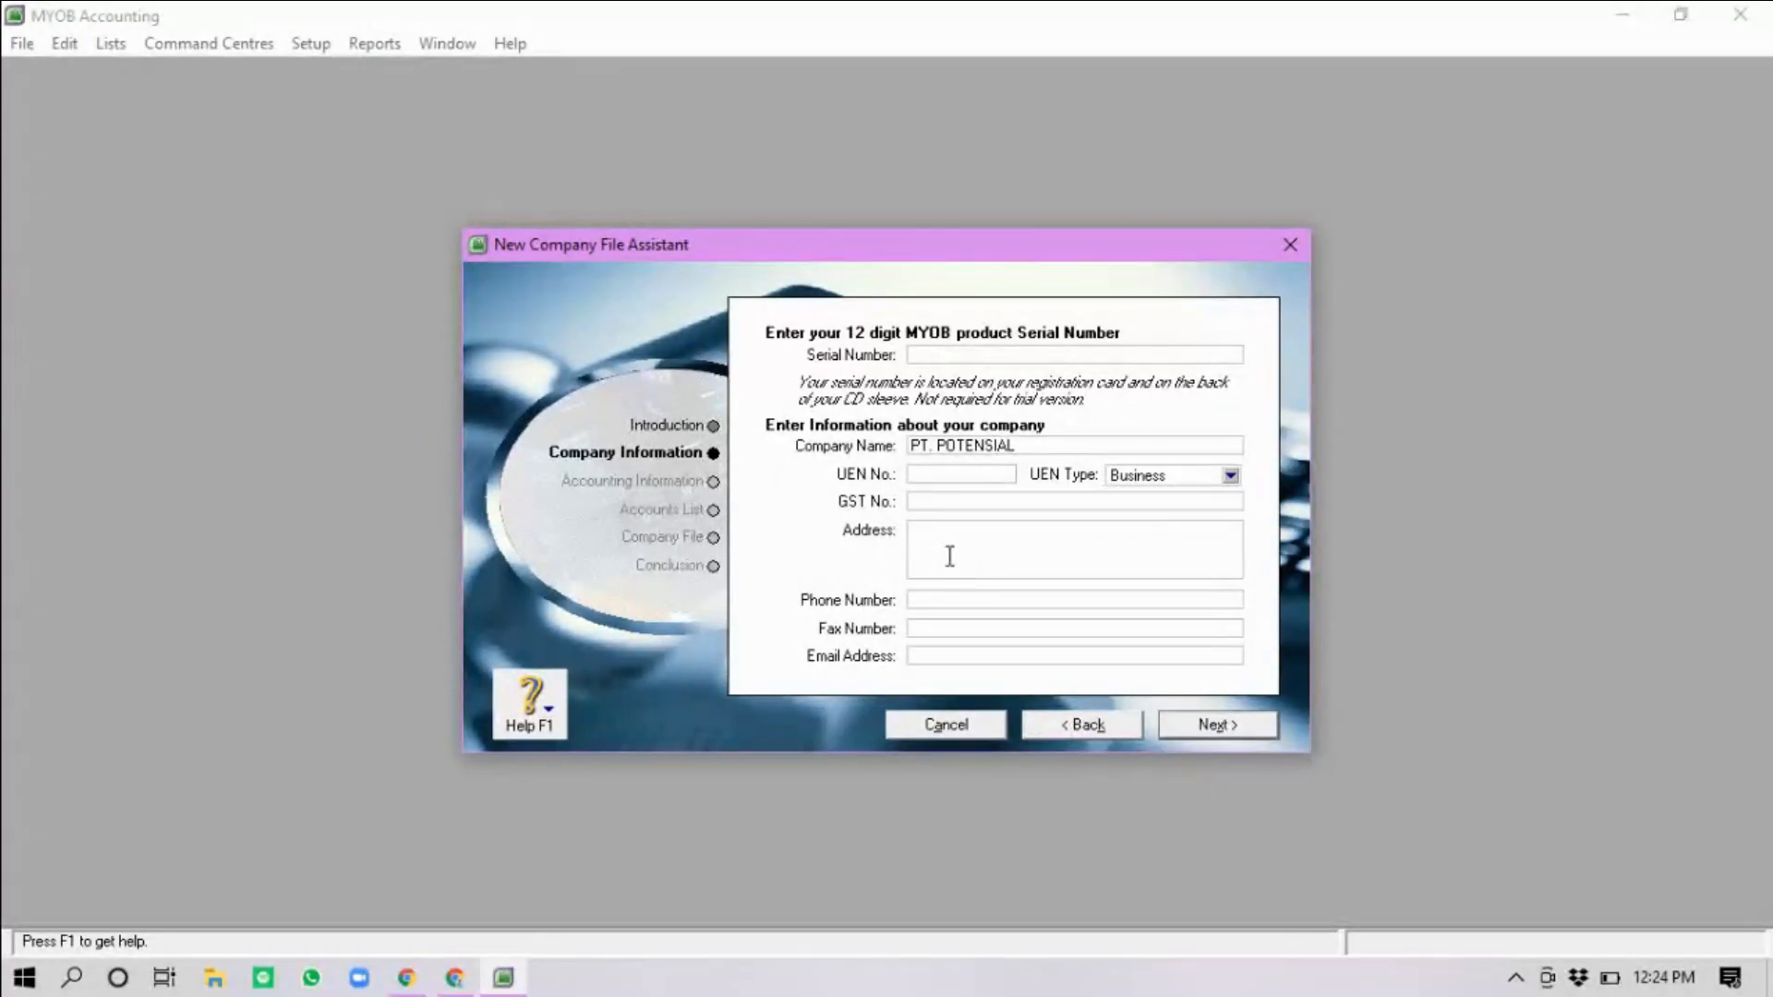
type("JL. CILIBENDE JAWA BARAT")
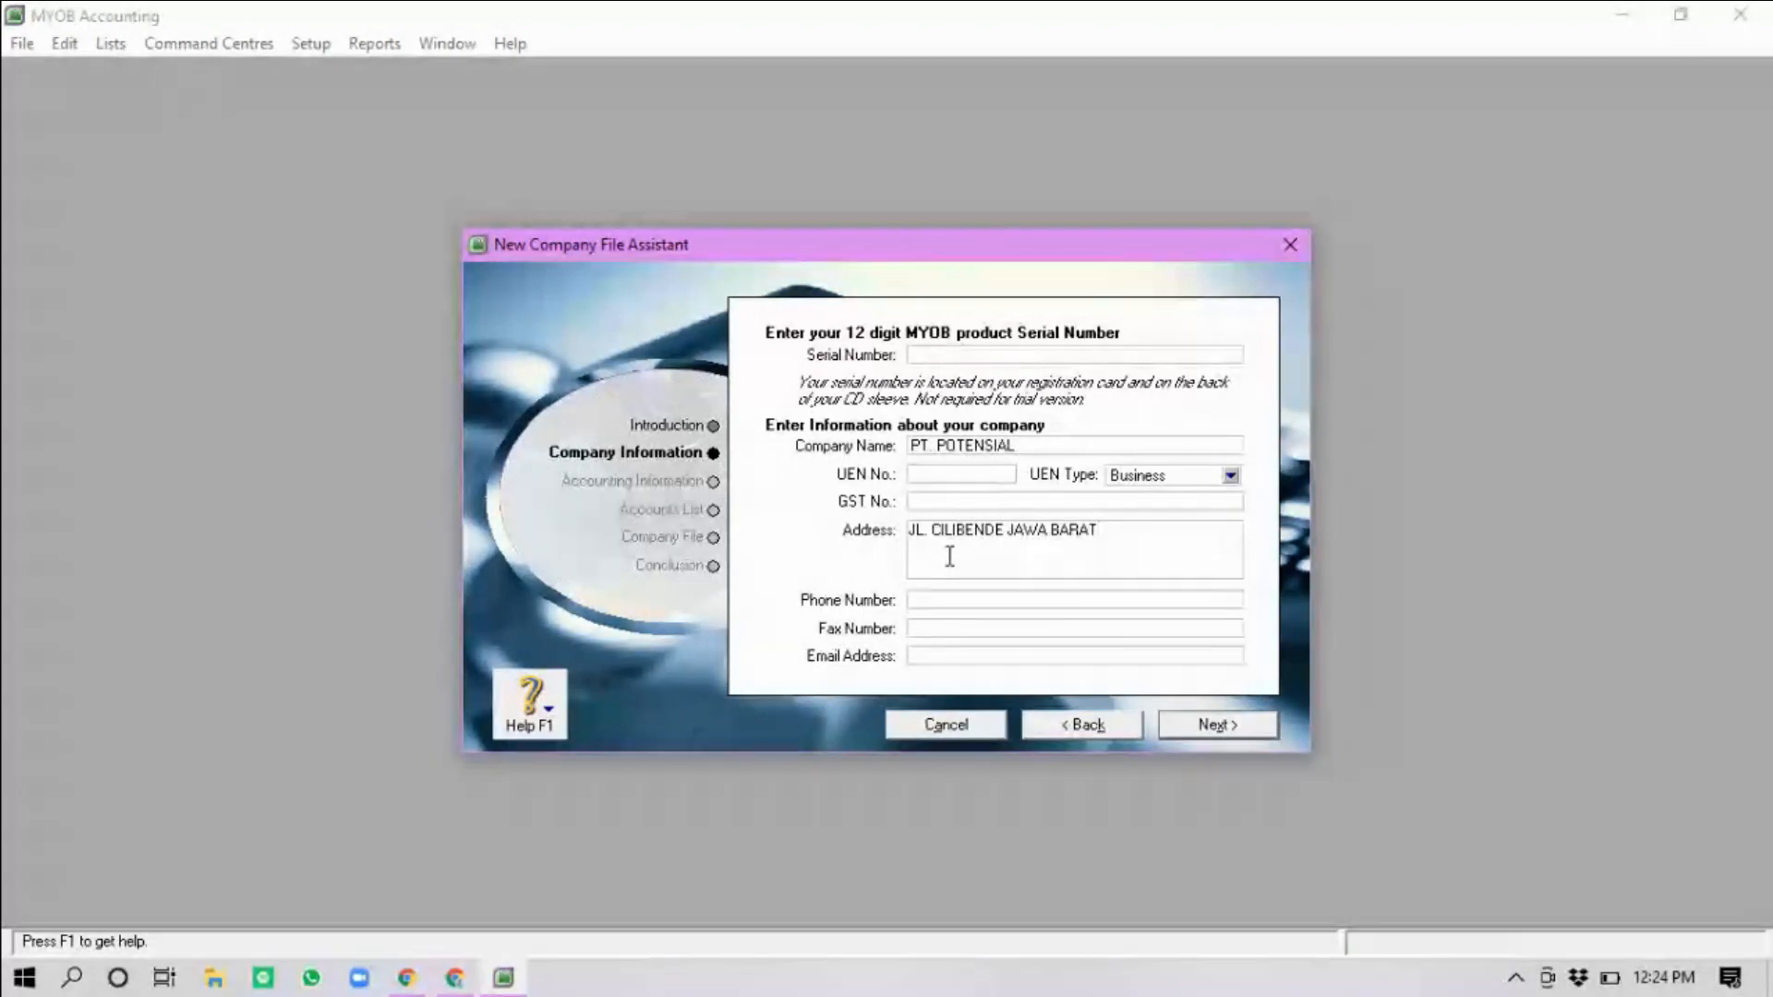
left_click(1006, 534)
type("BOOR ")
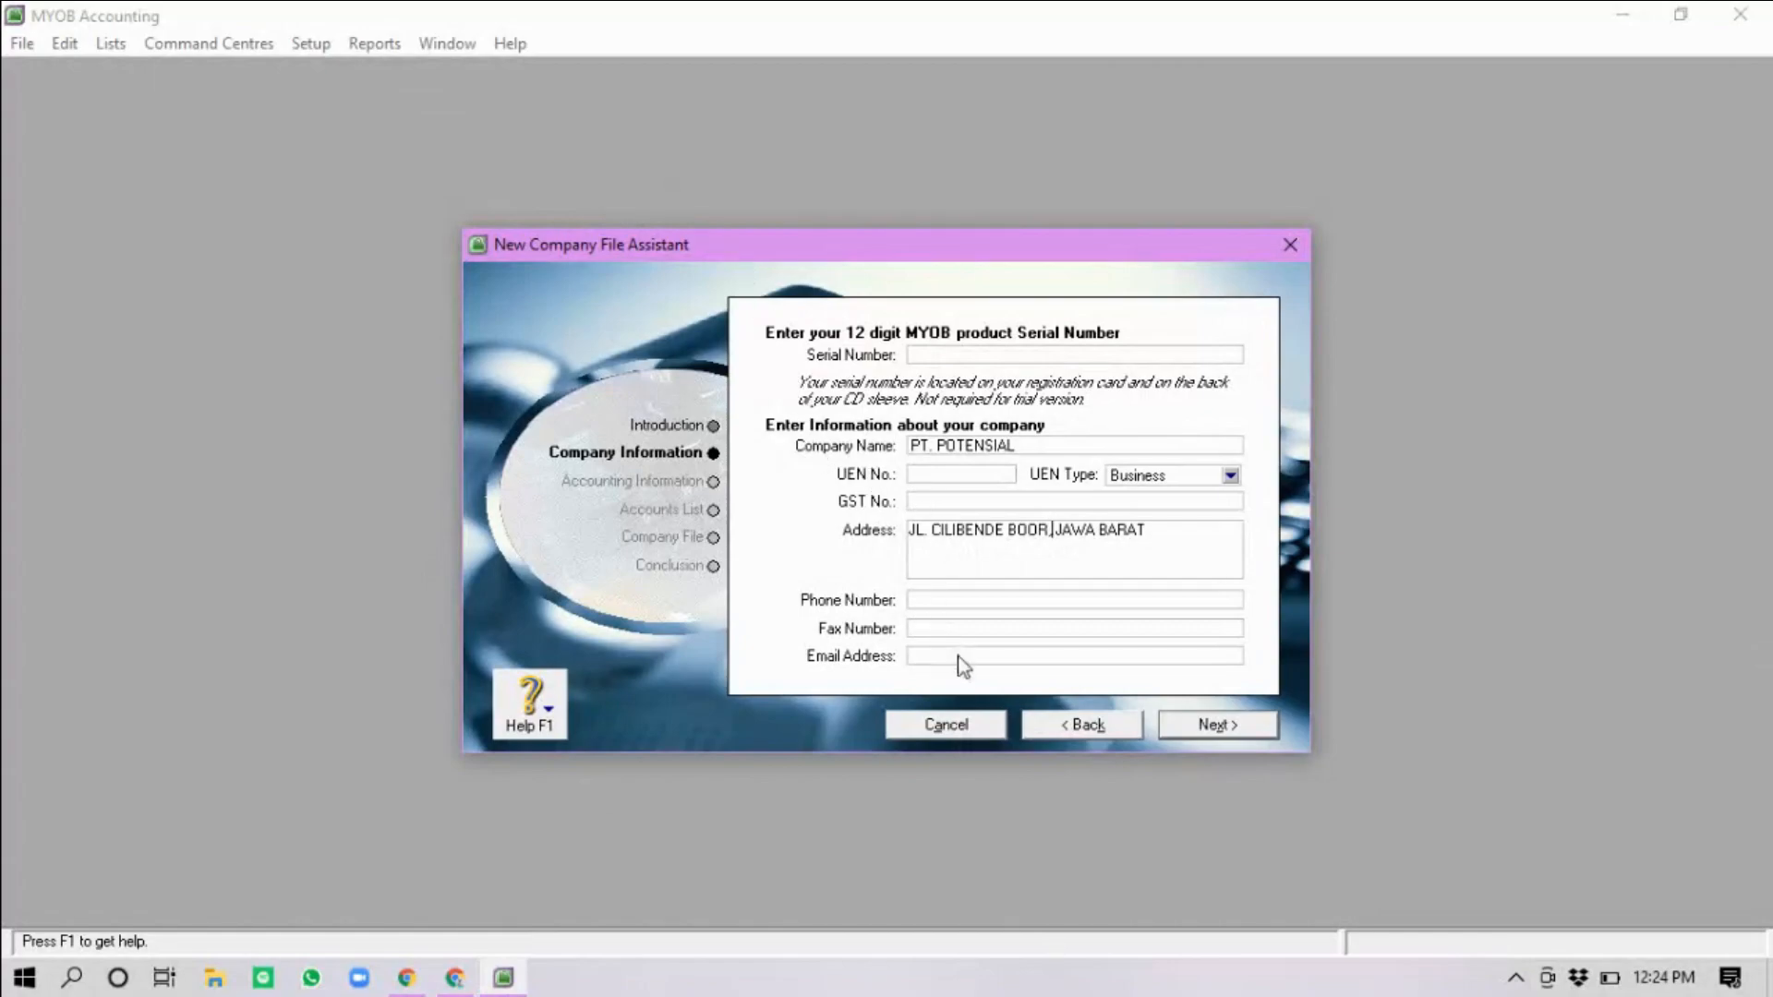
type(" ,")
left_click(1198, 733)
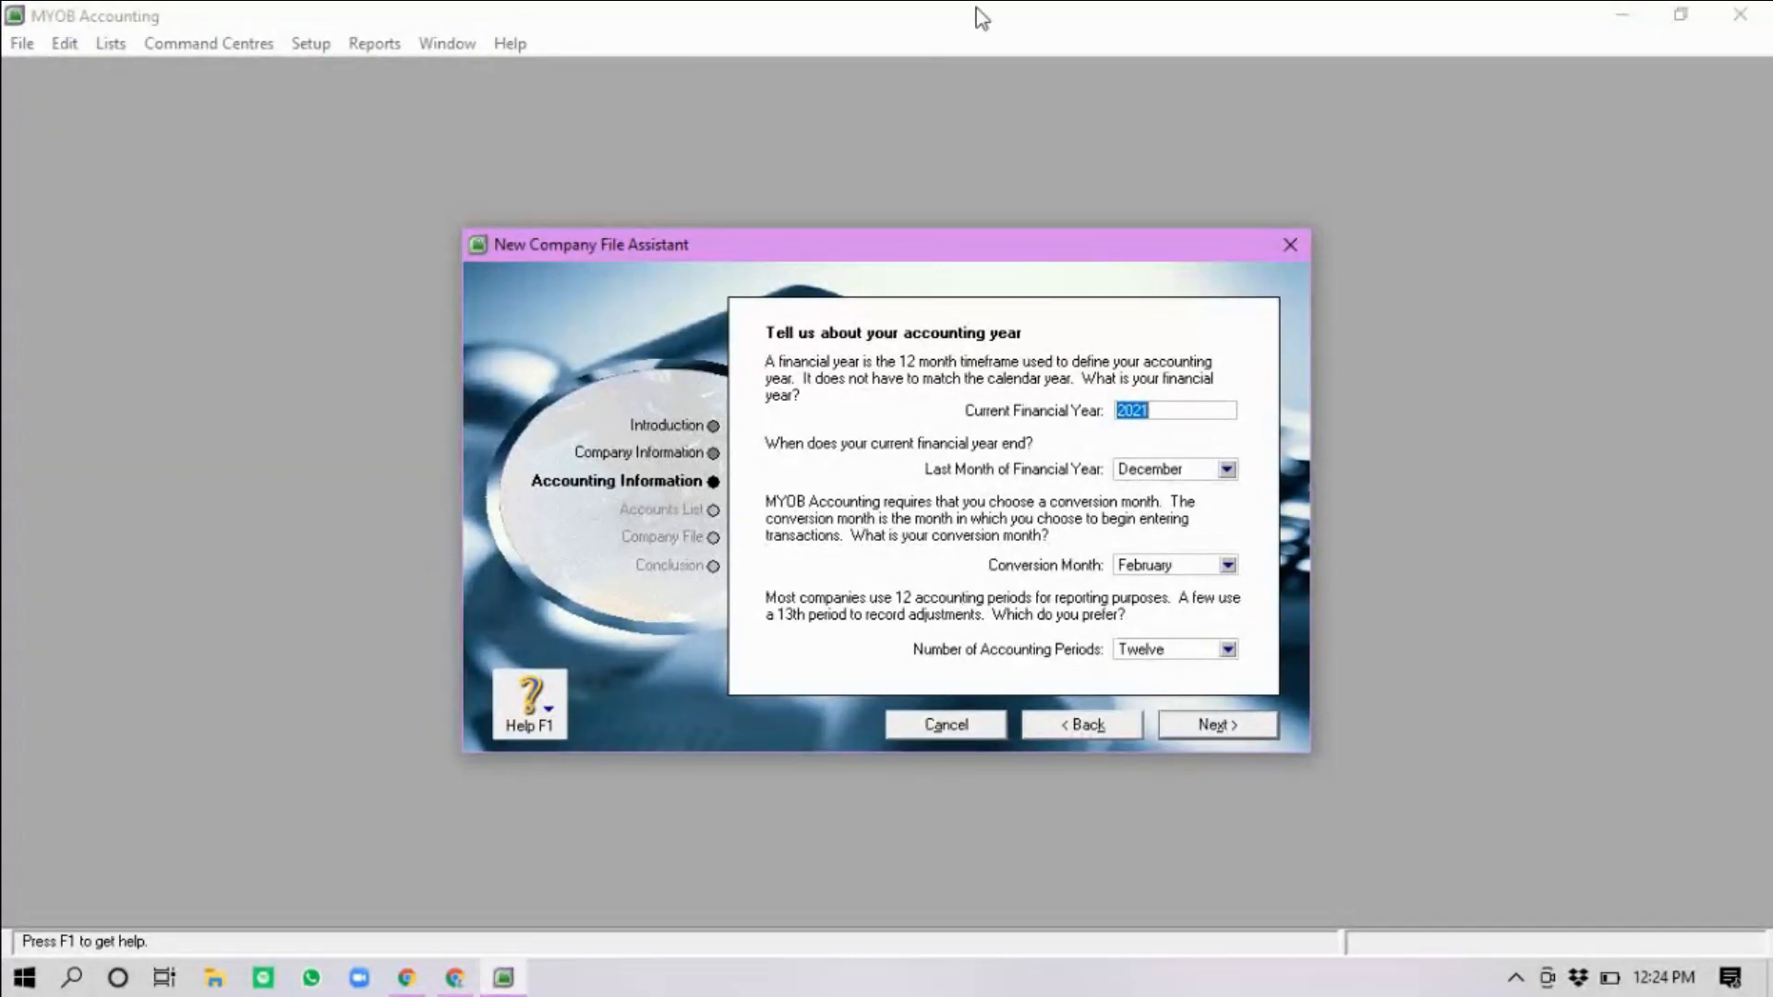
Set the financial year to 2021, the conversion month to March and twelve accounting periods, and accept the accounting information
left_click(1177, 413)
left_click(1225, 565)
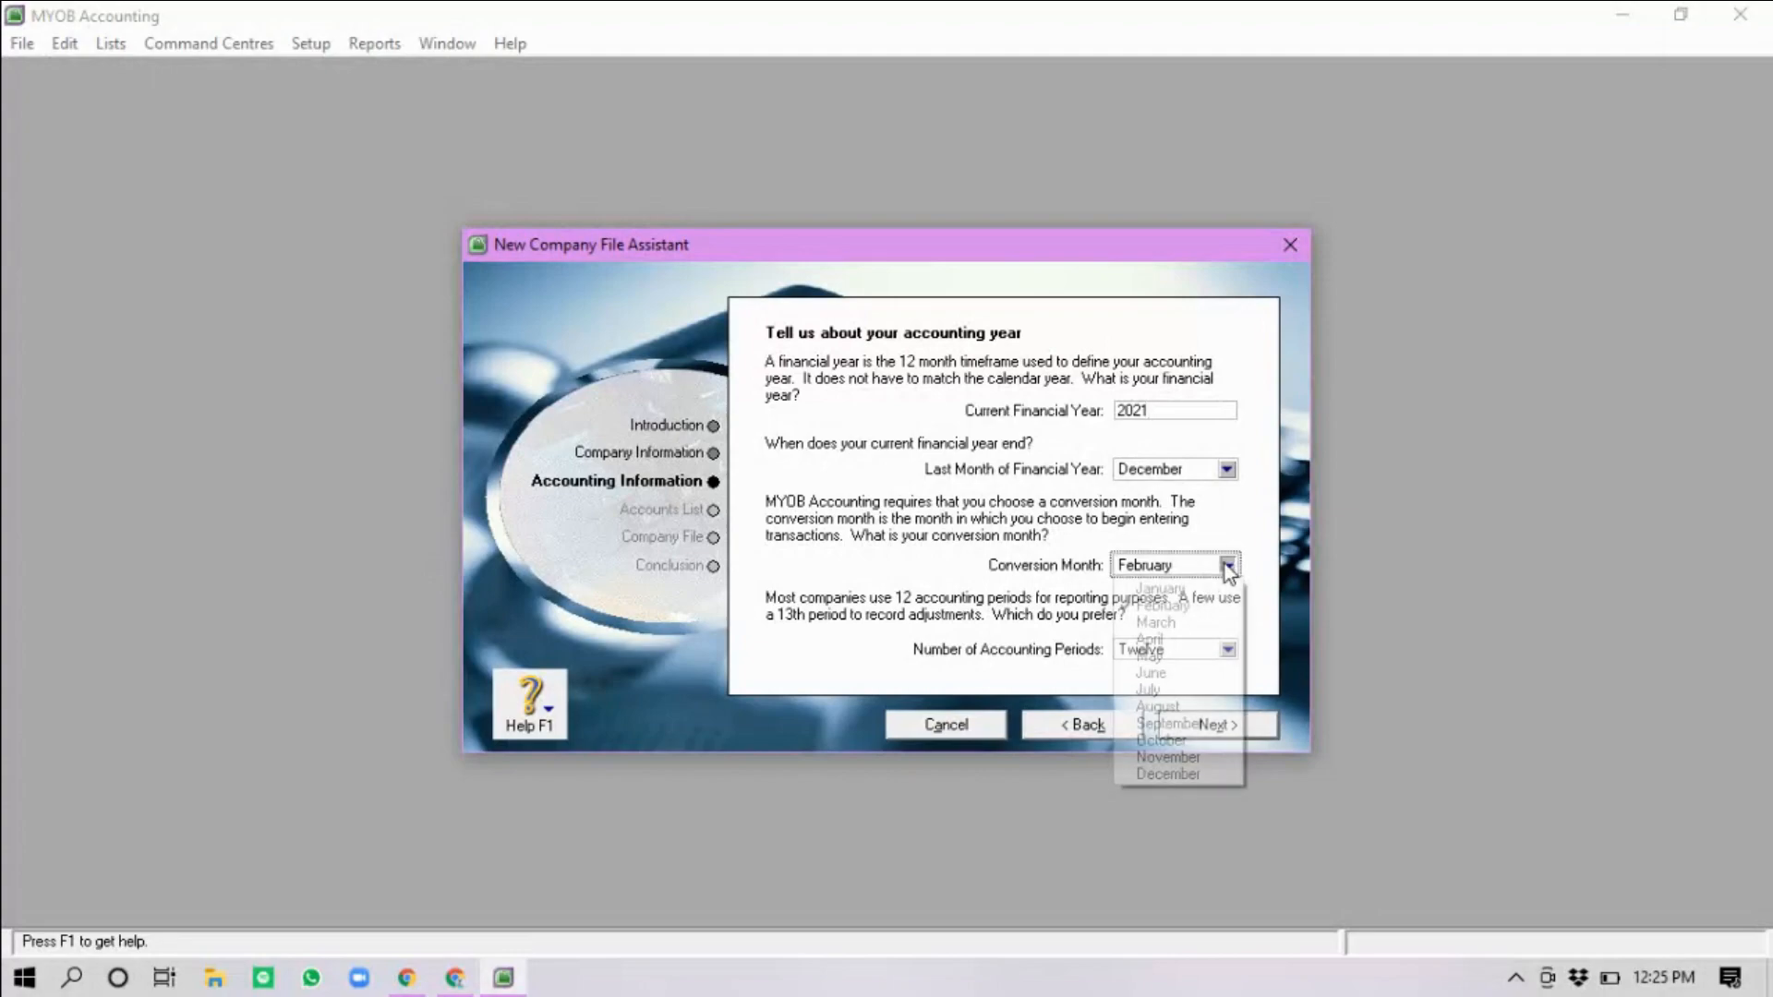
left_click(1179, 625)
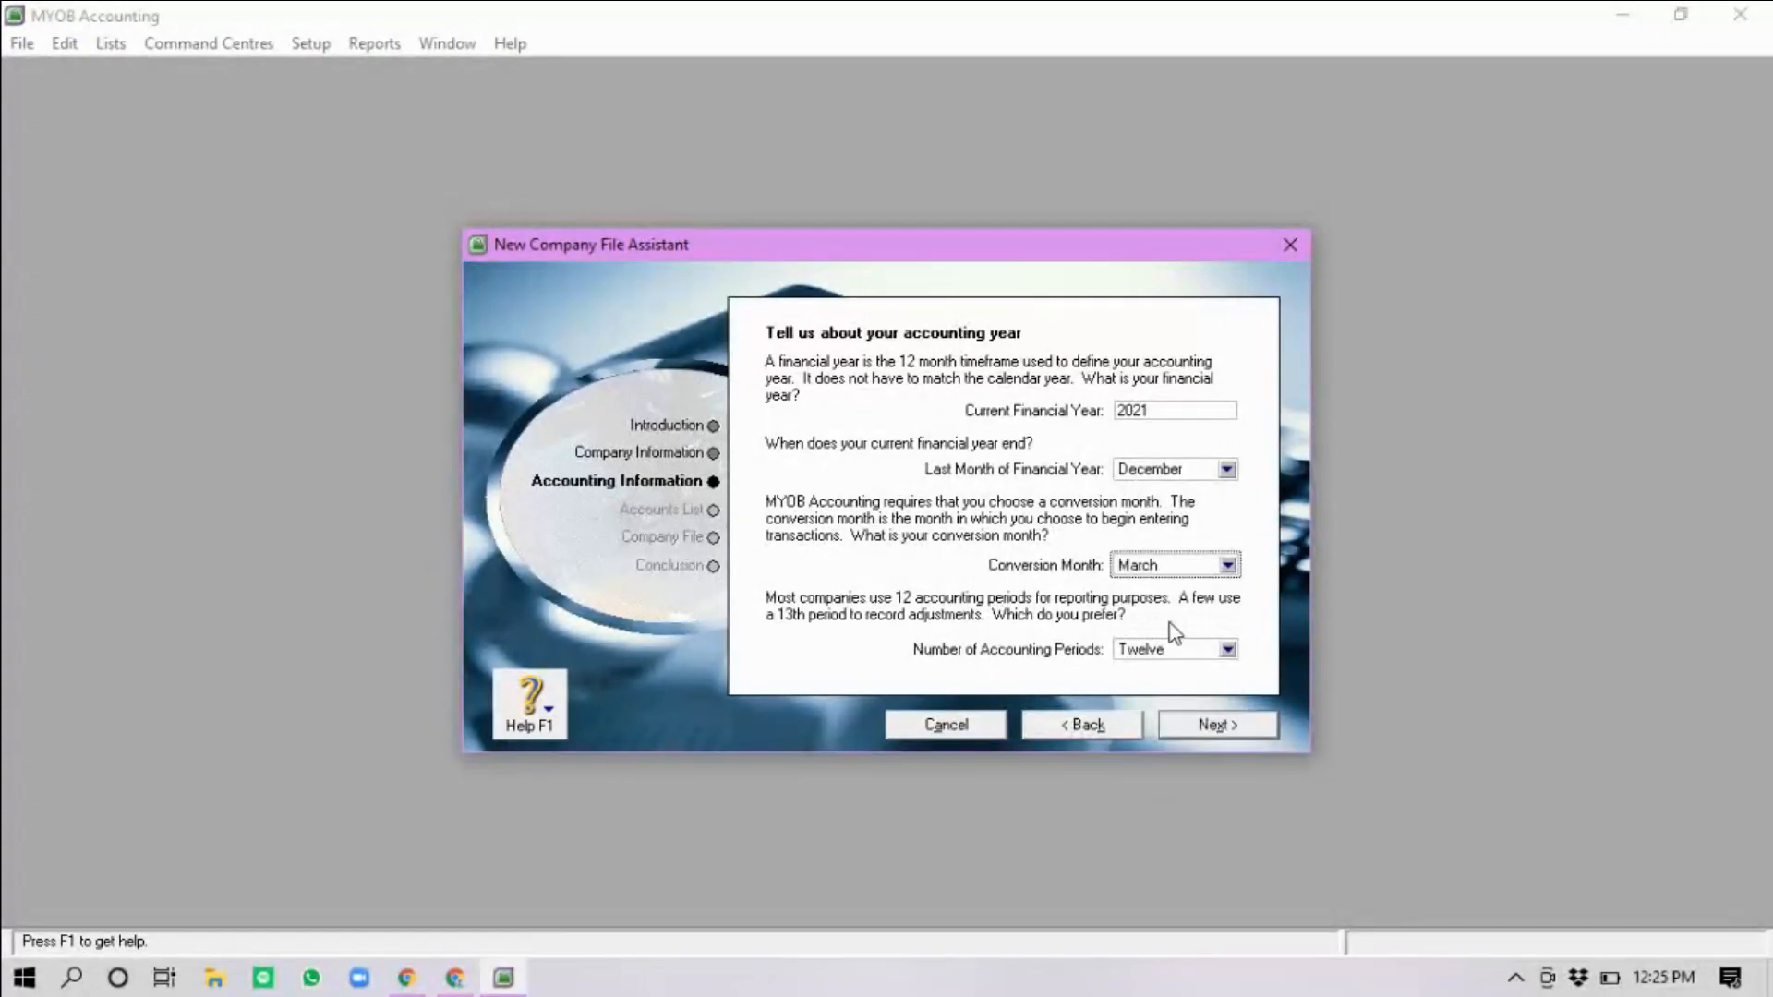
left_click(1186, 652)
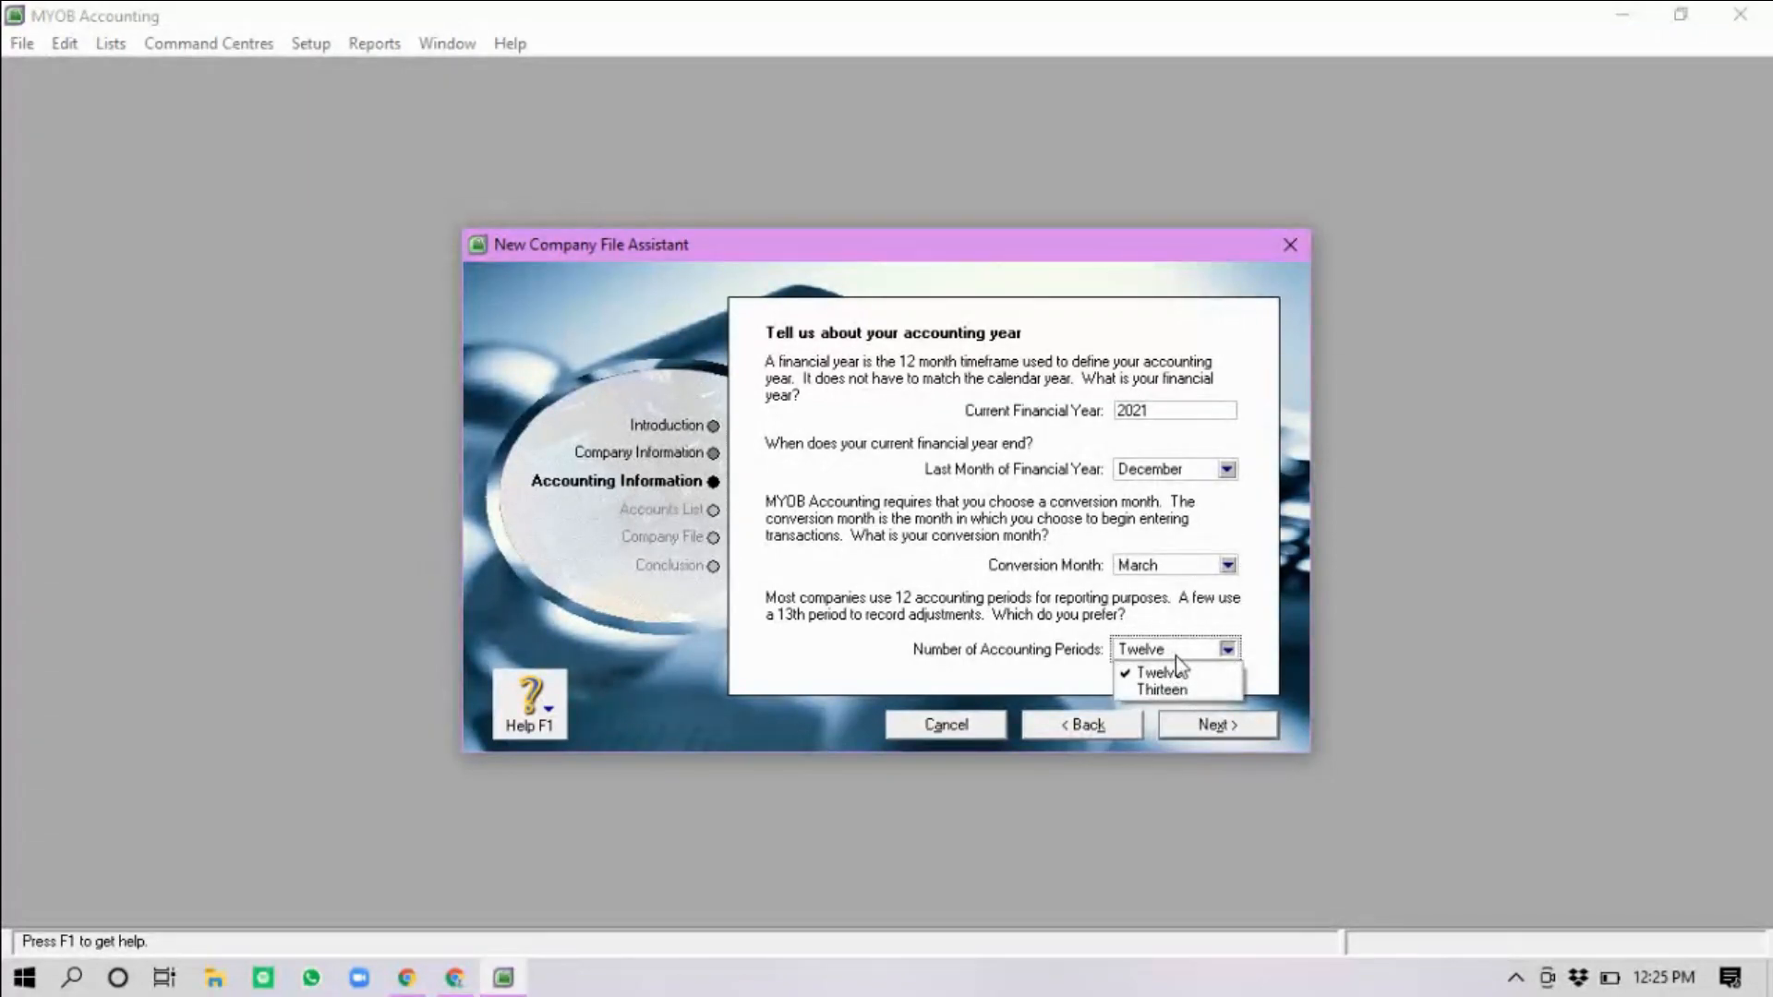
left_click(1198, 672)
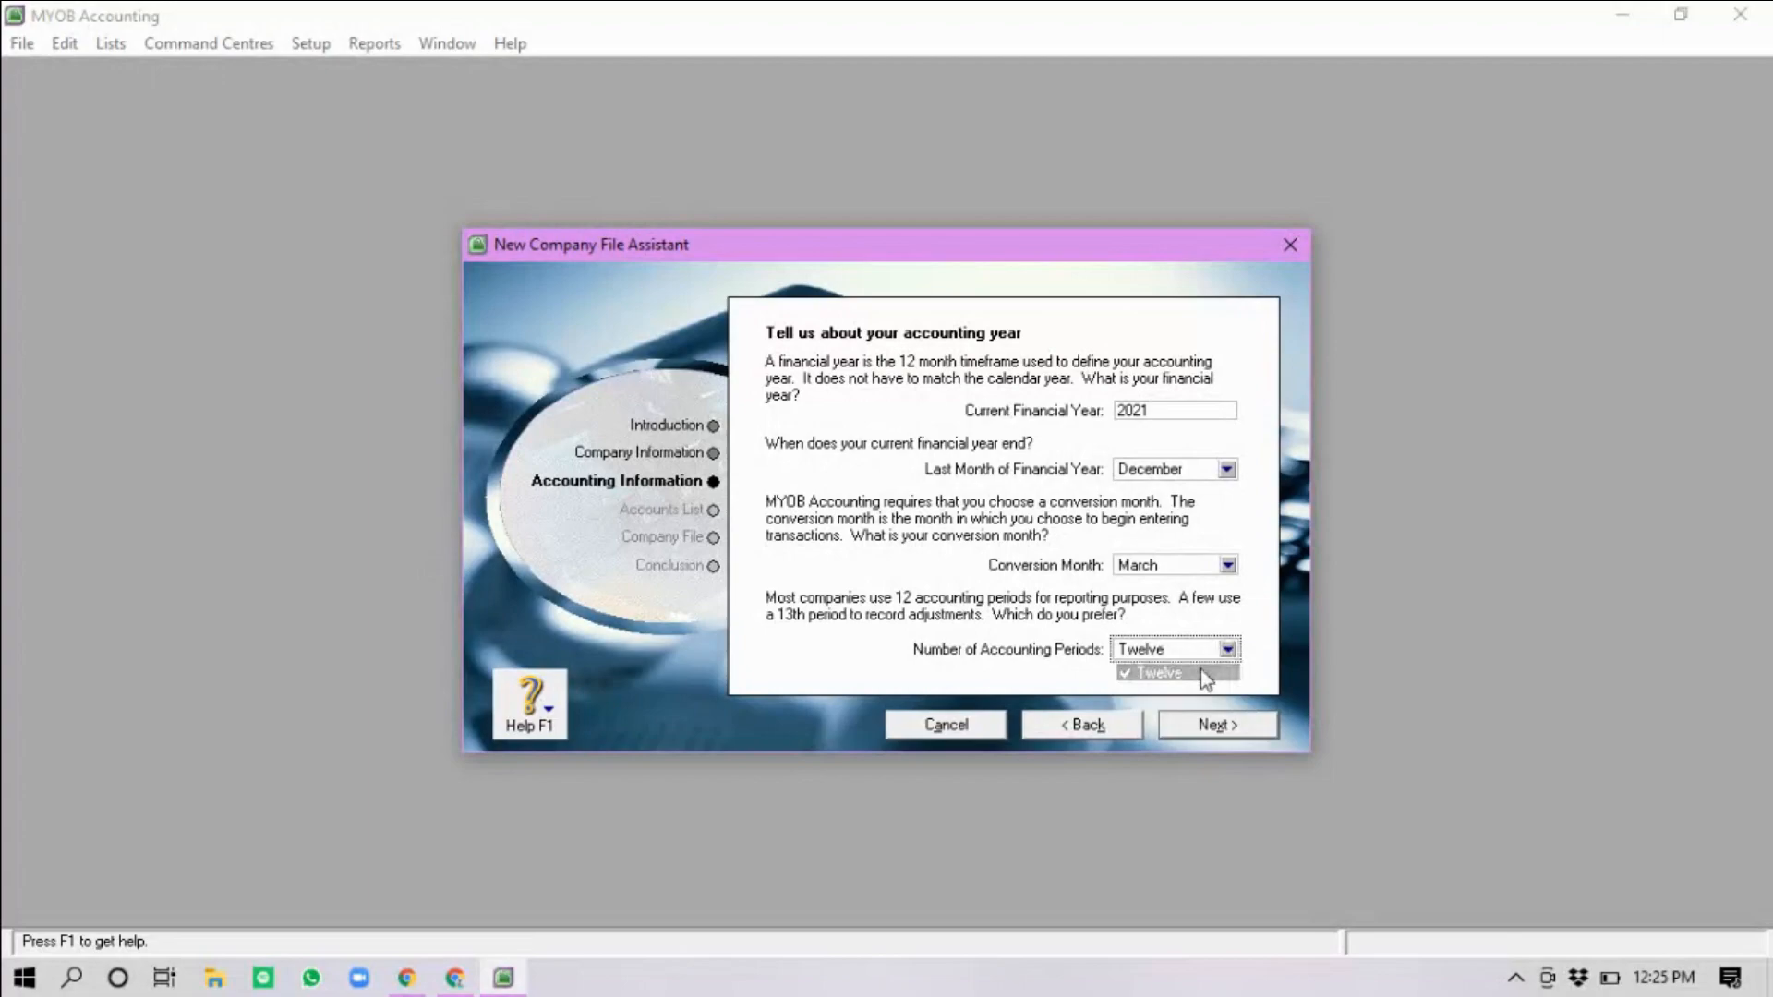
left_click(1252, 728)
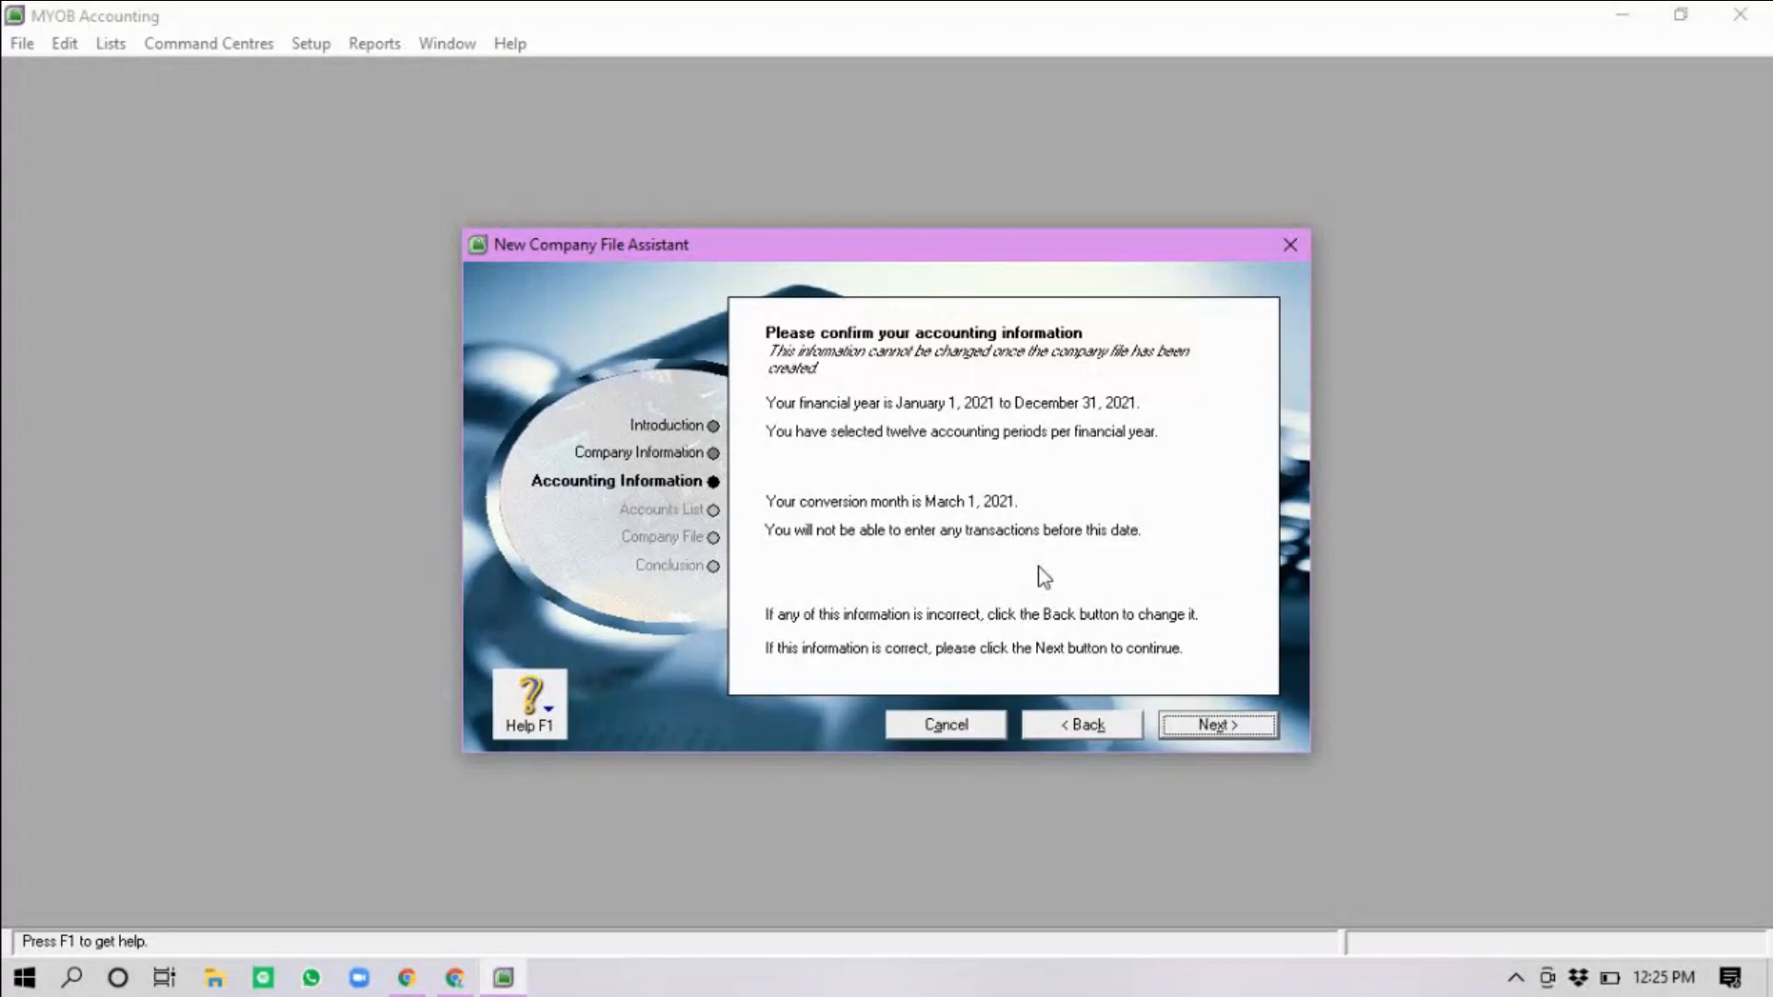
left_click(1182, 726)
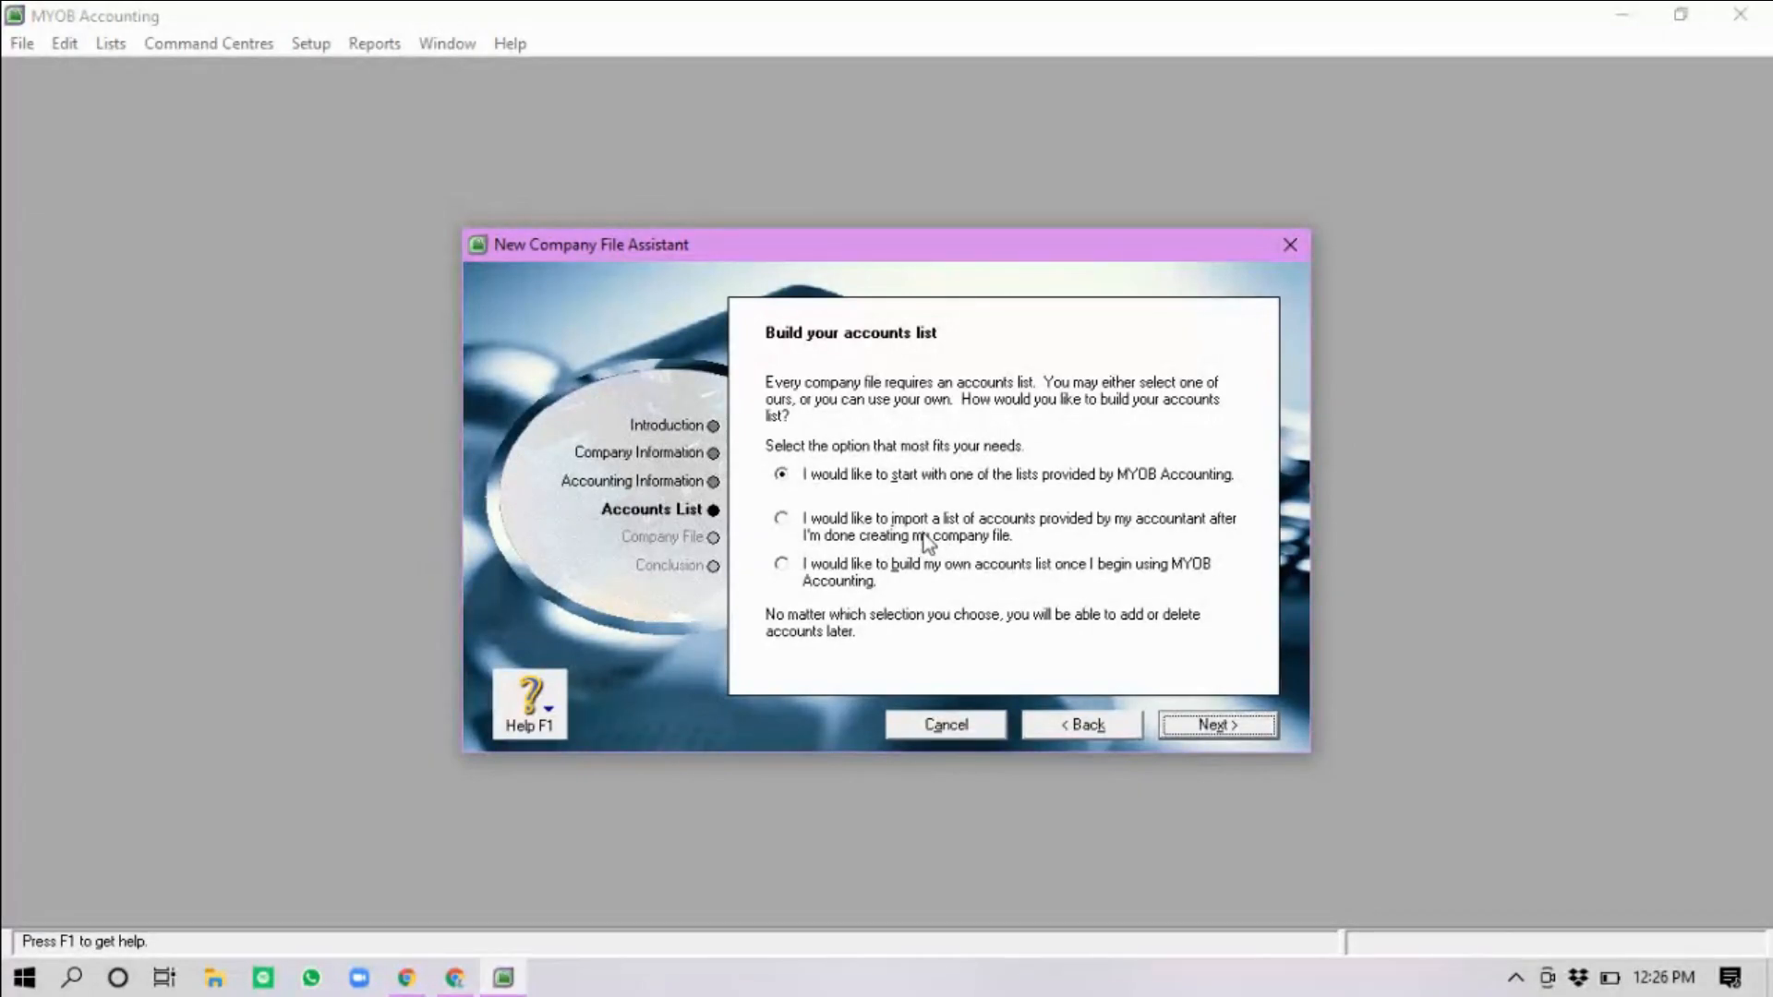
Create the company file with the option to build your own accounts list, and open its Command Centre
left_click(860, 582)
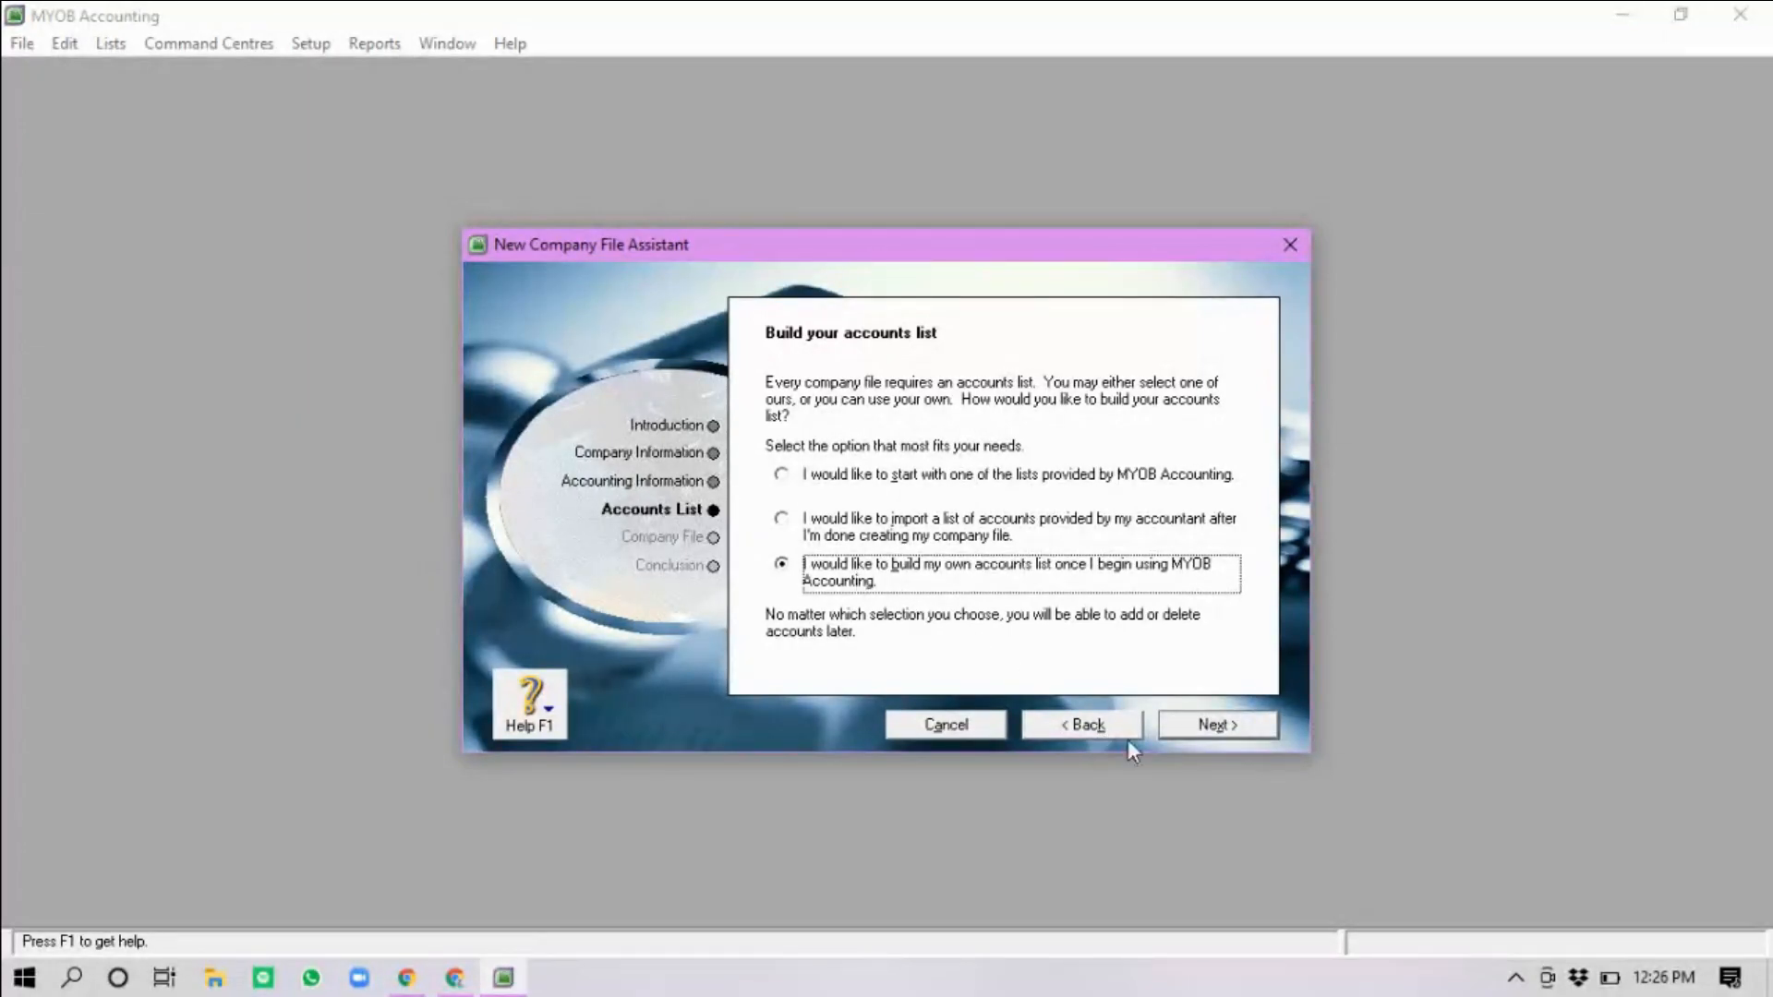
left_click(1221, 734)
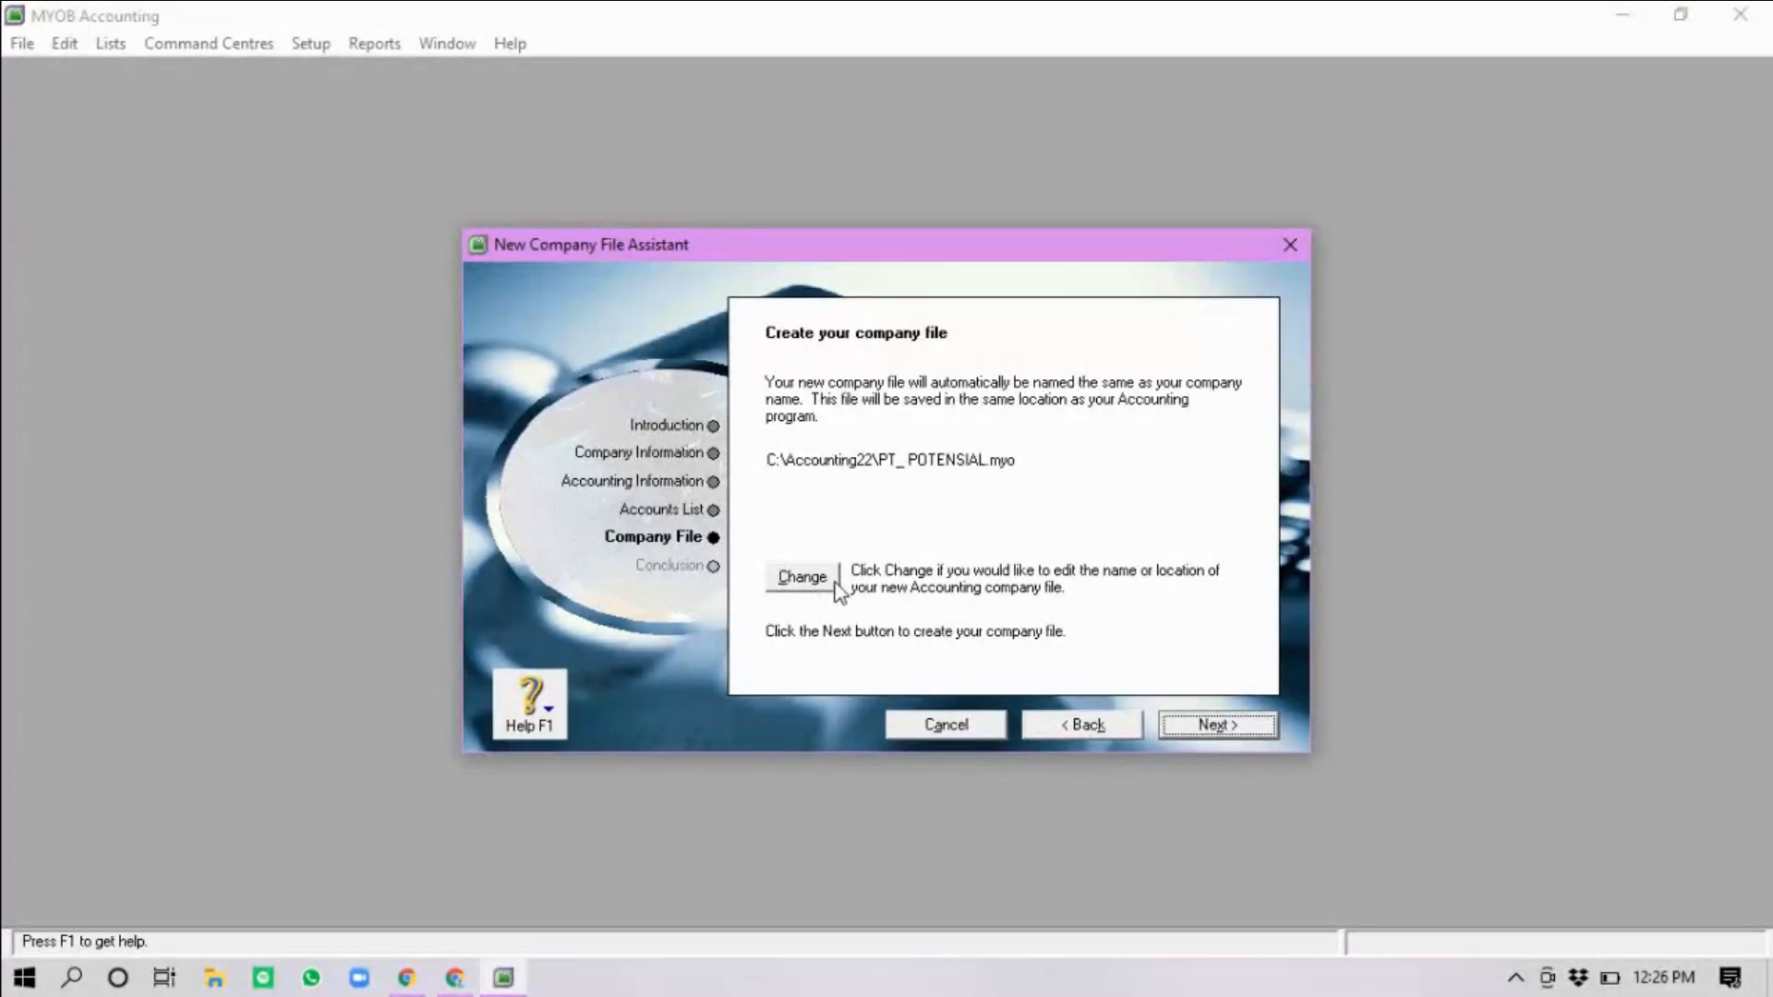
left_click(1221, 725)
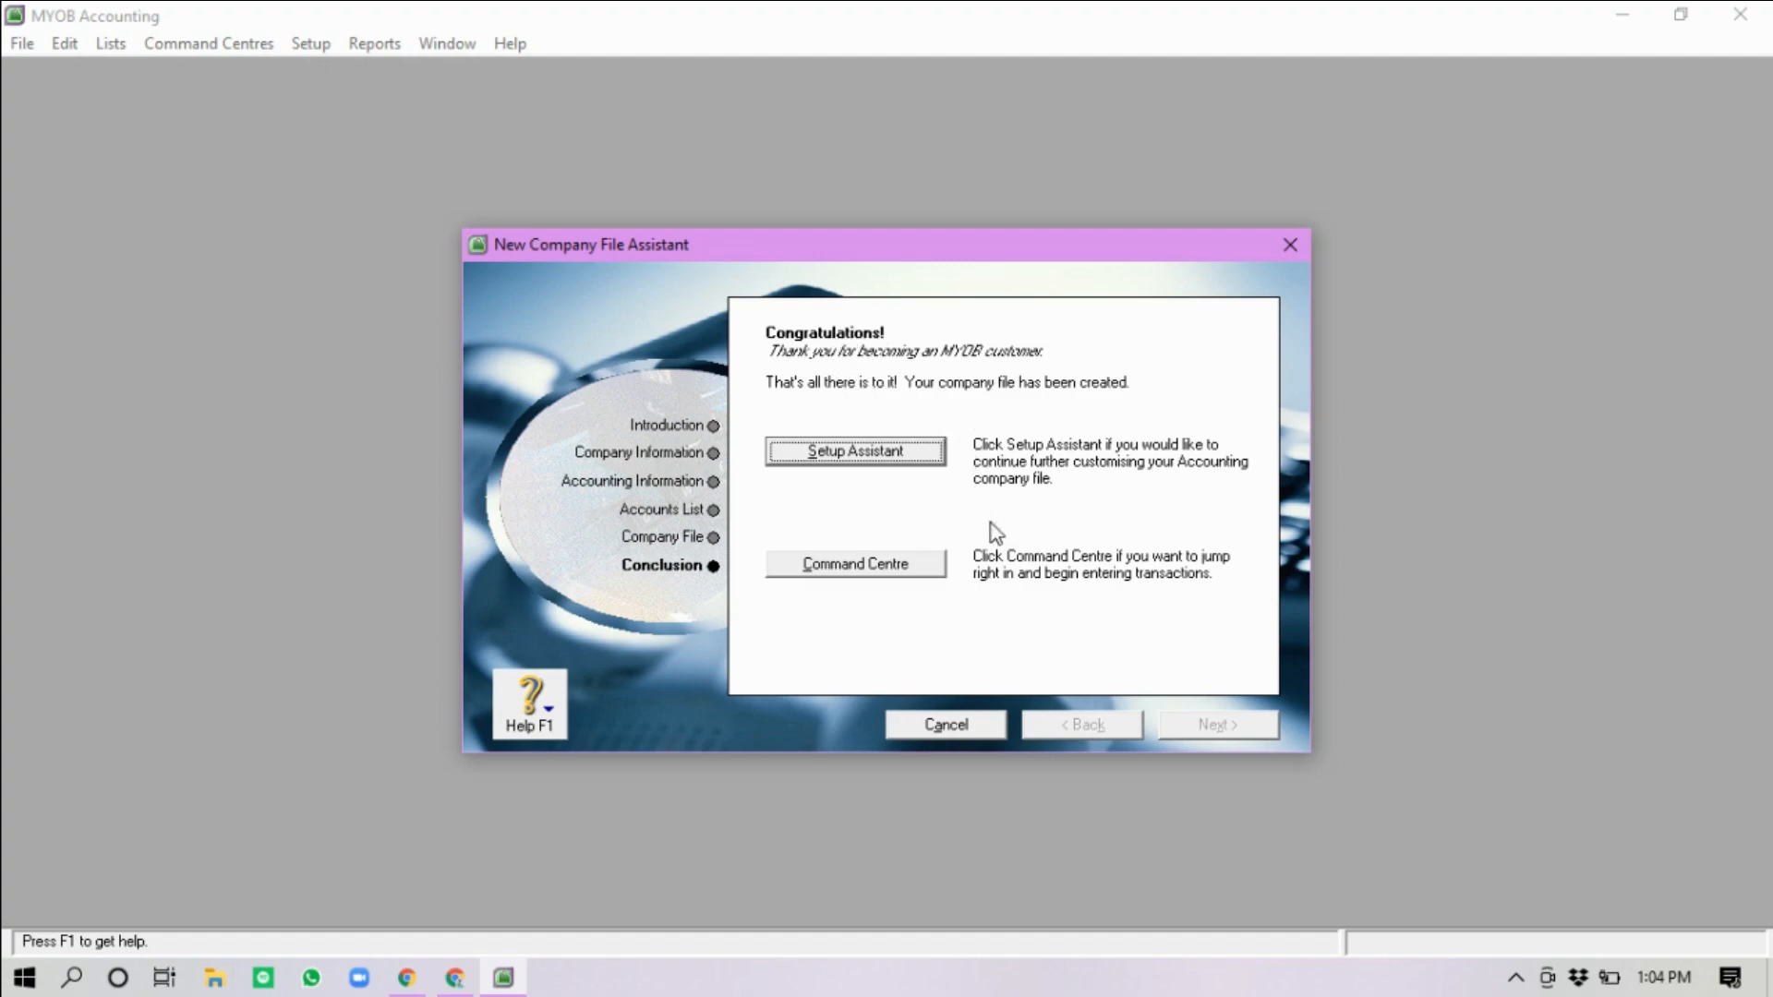
left_click(871, 572)
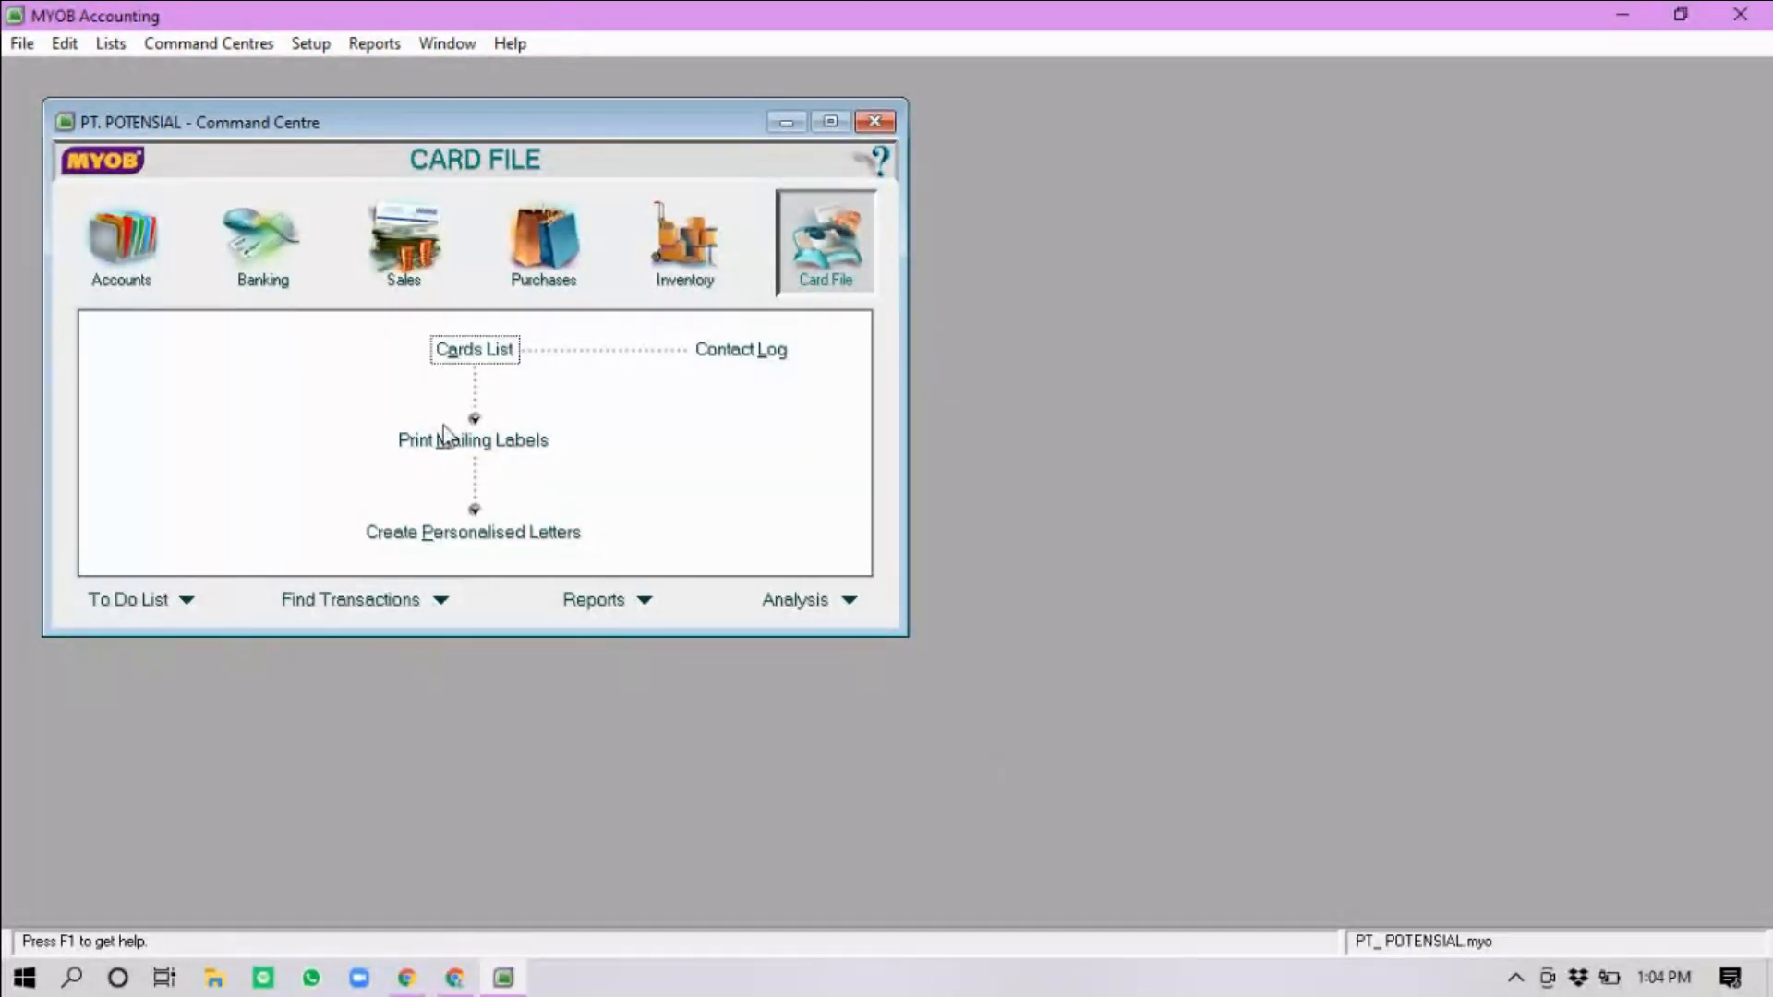
Examine the functions offered in the Accounts, Banking, Sales, Purchases, Inventory and Card File command centres
left_click(139, 268)
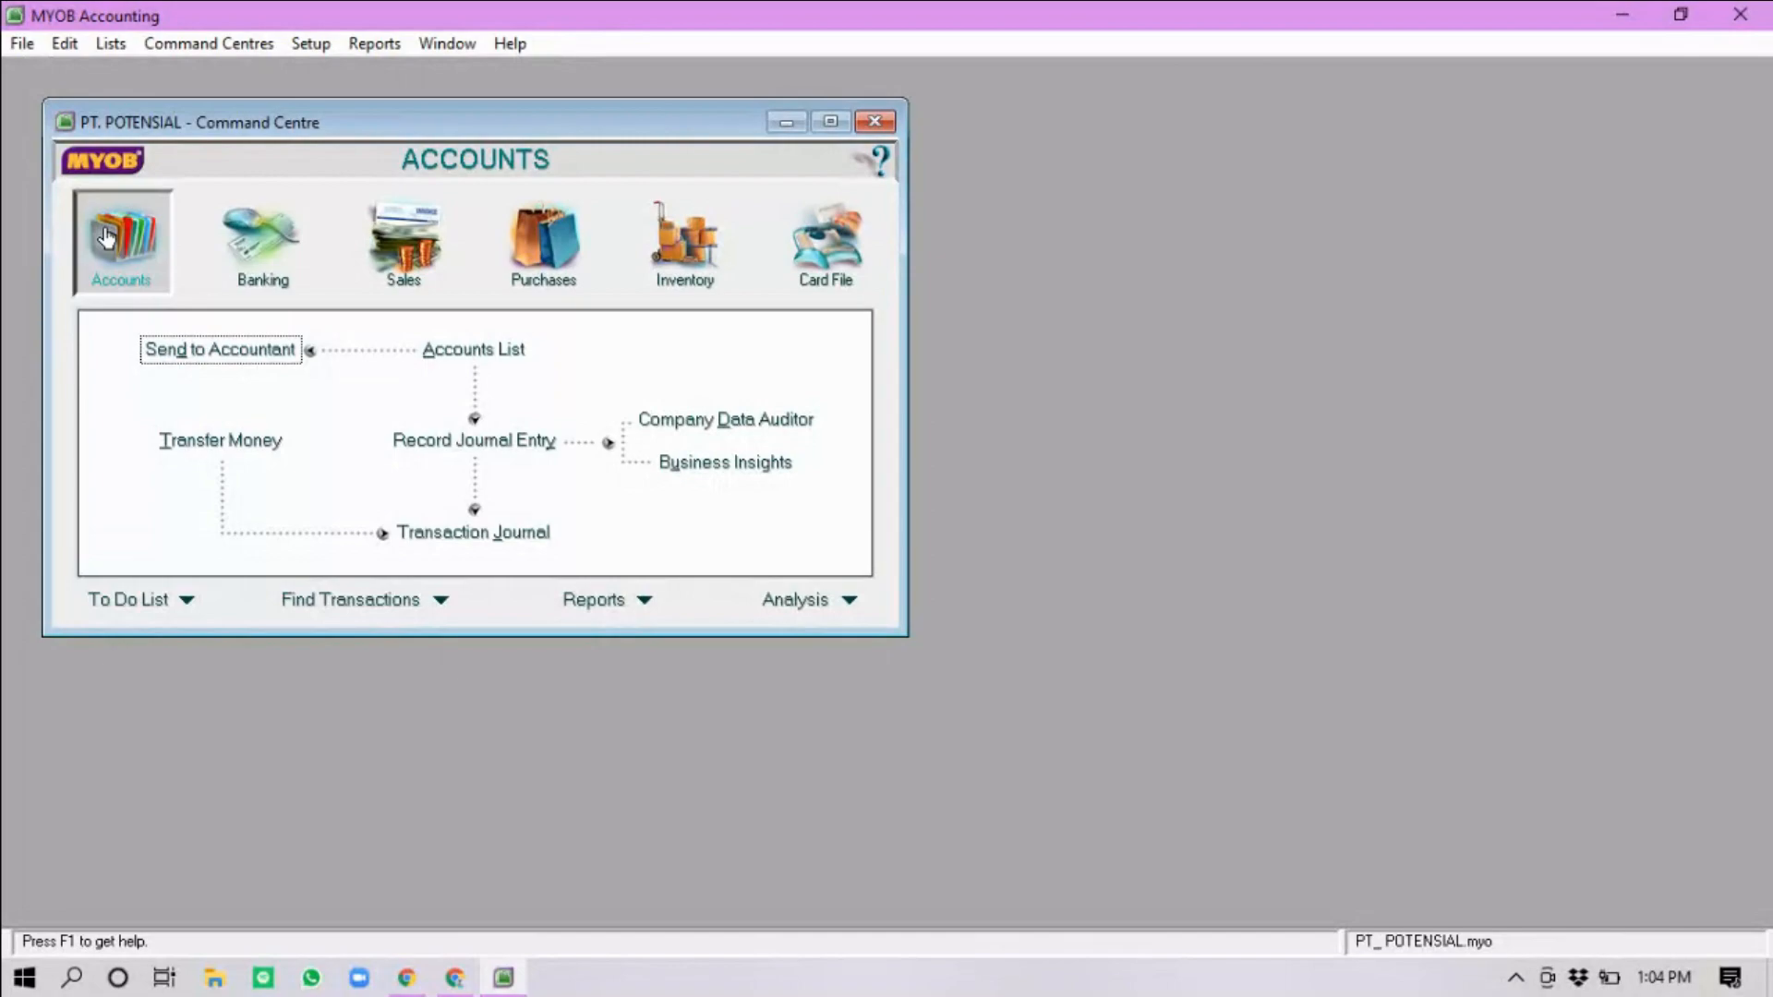
left_click(226, 255)
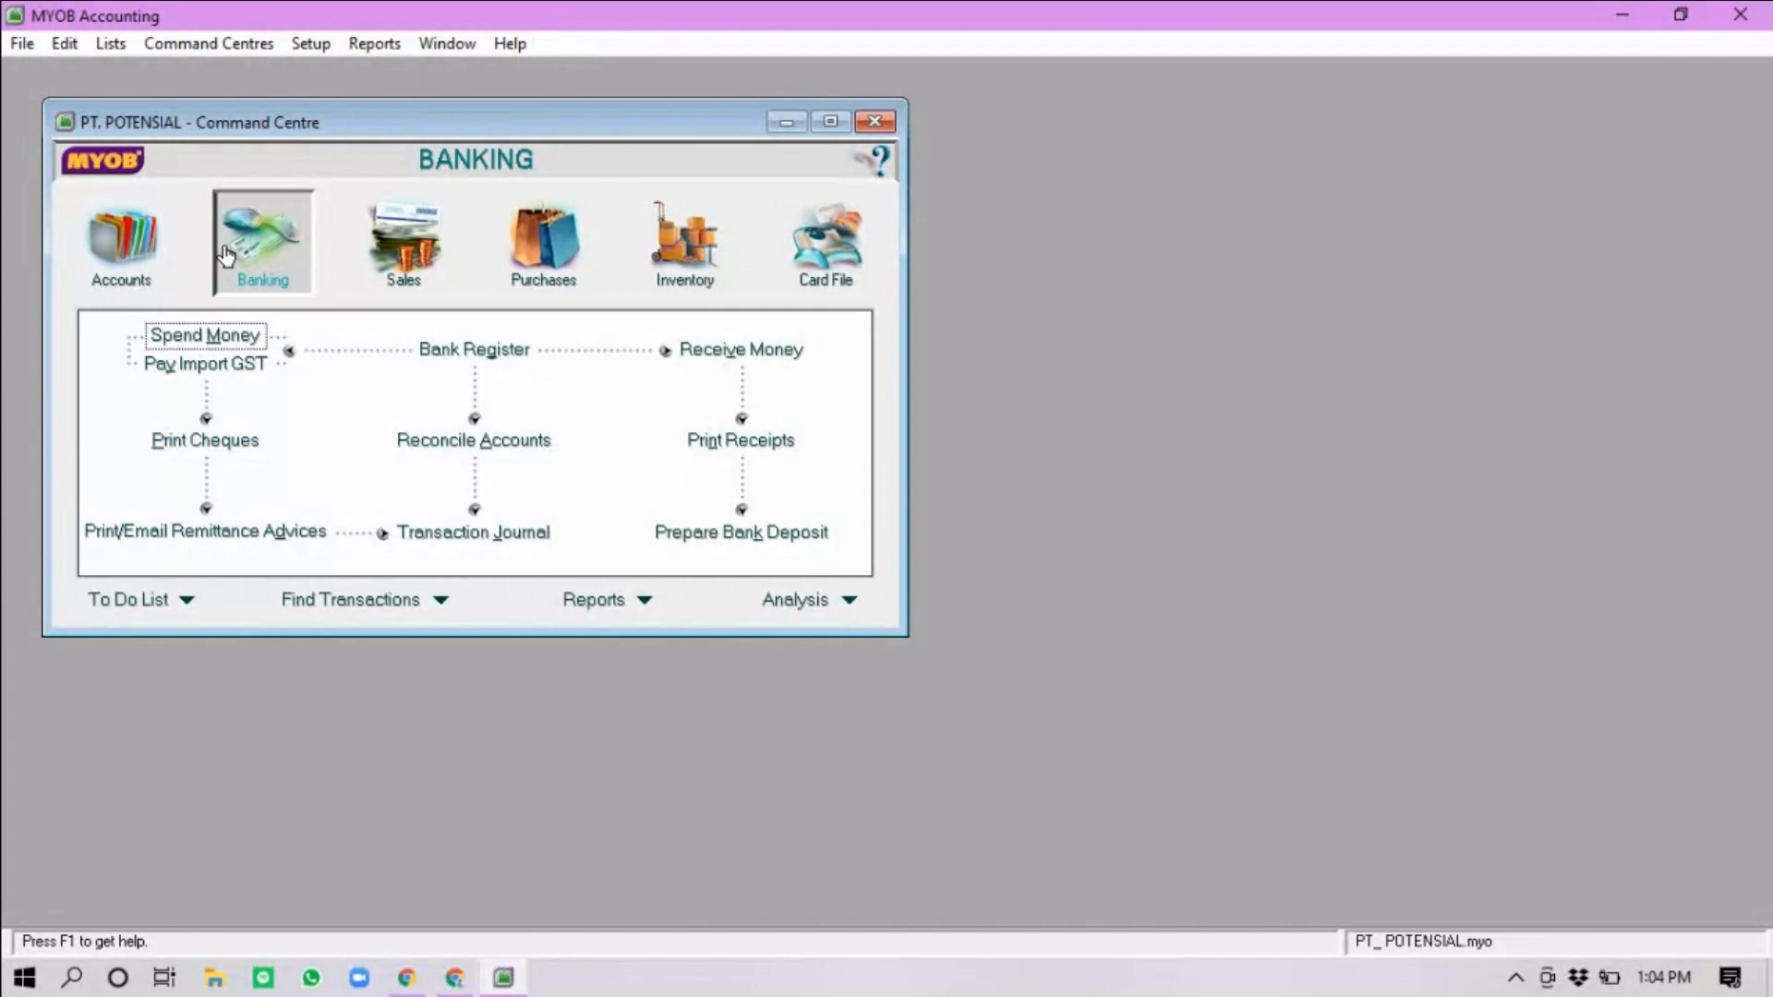
left_click(373, 249)
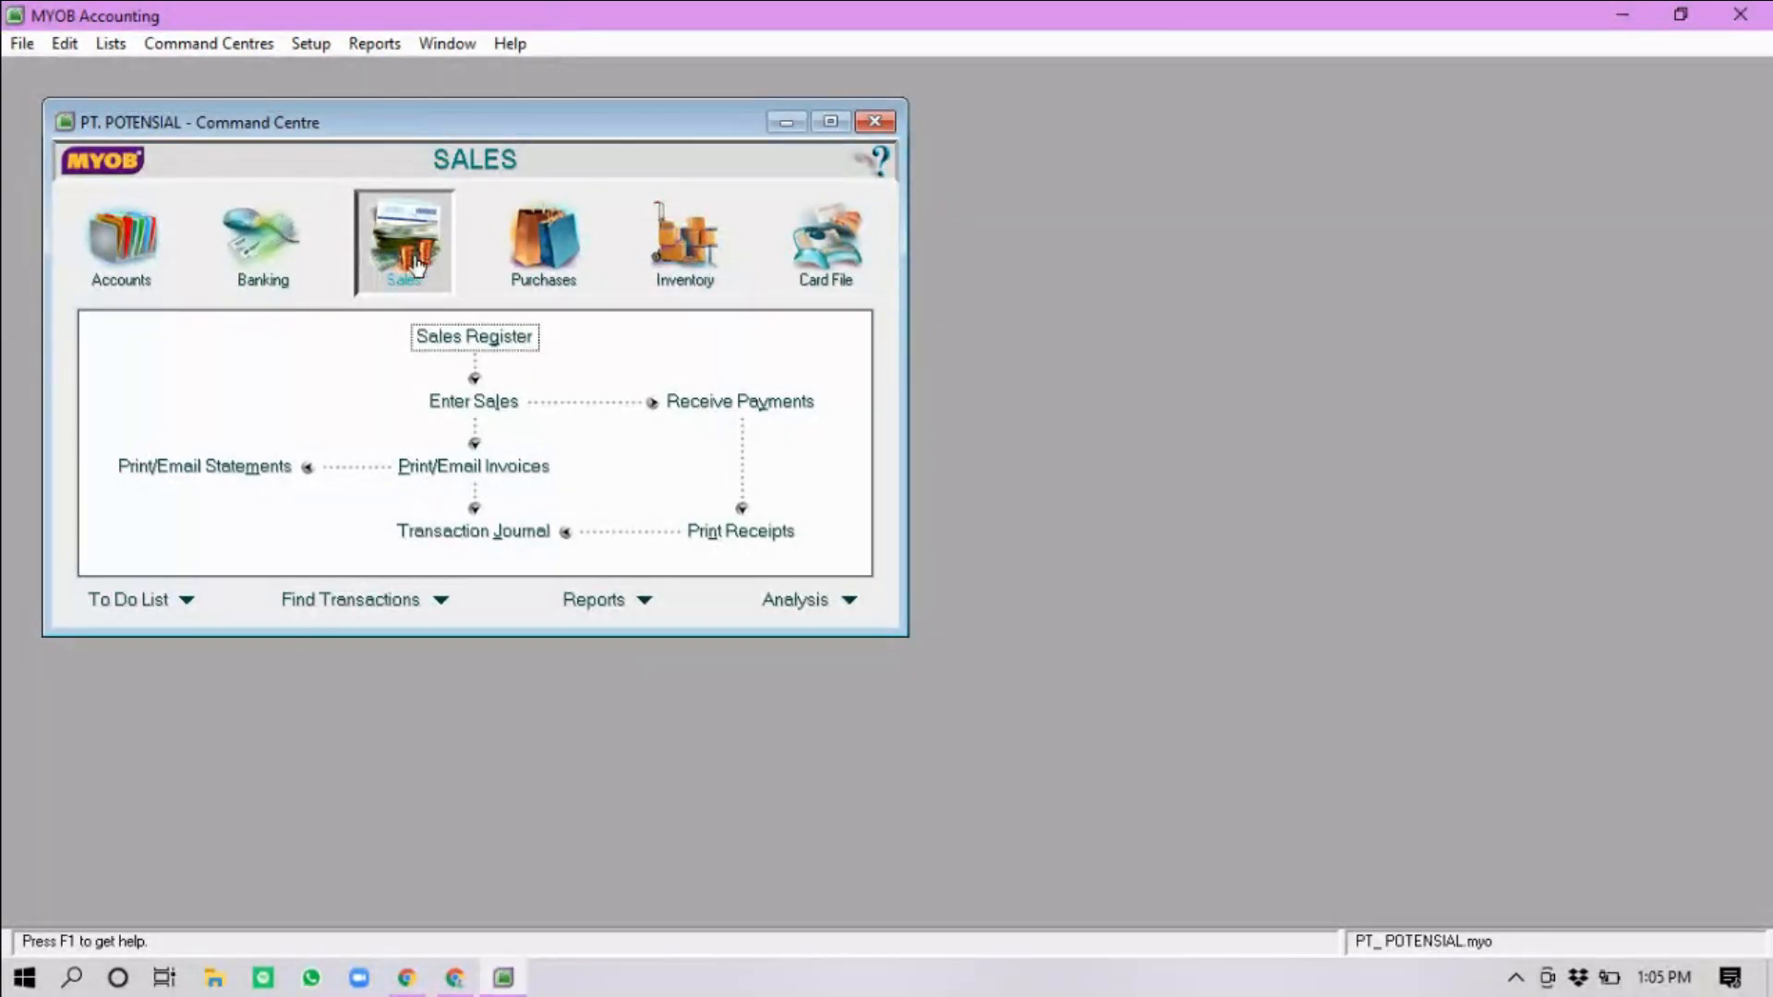
left_click(533, 221)
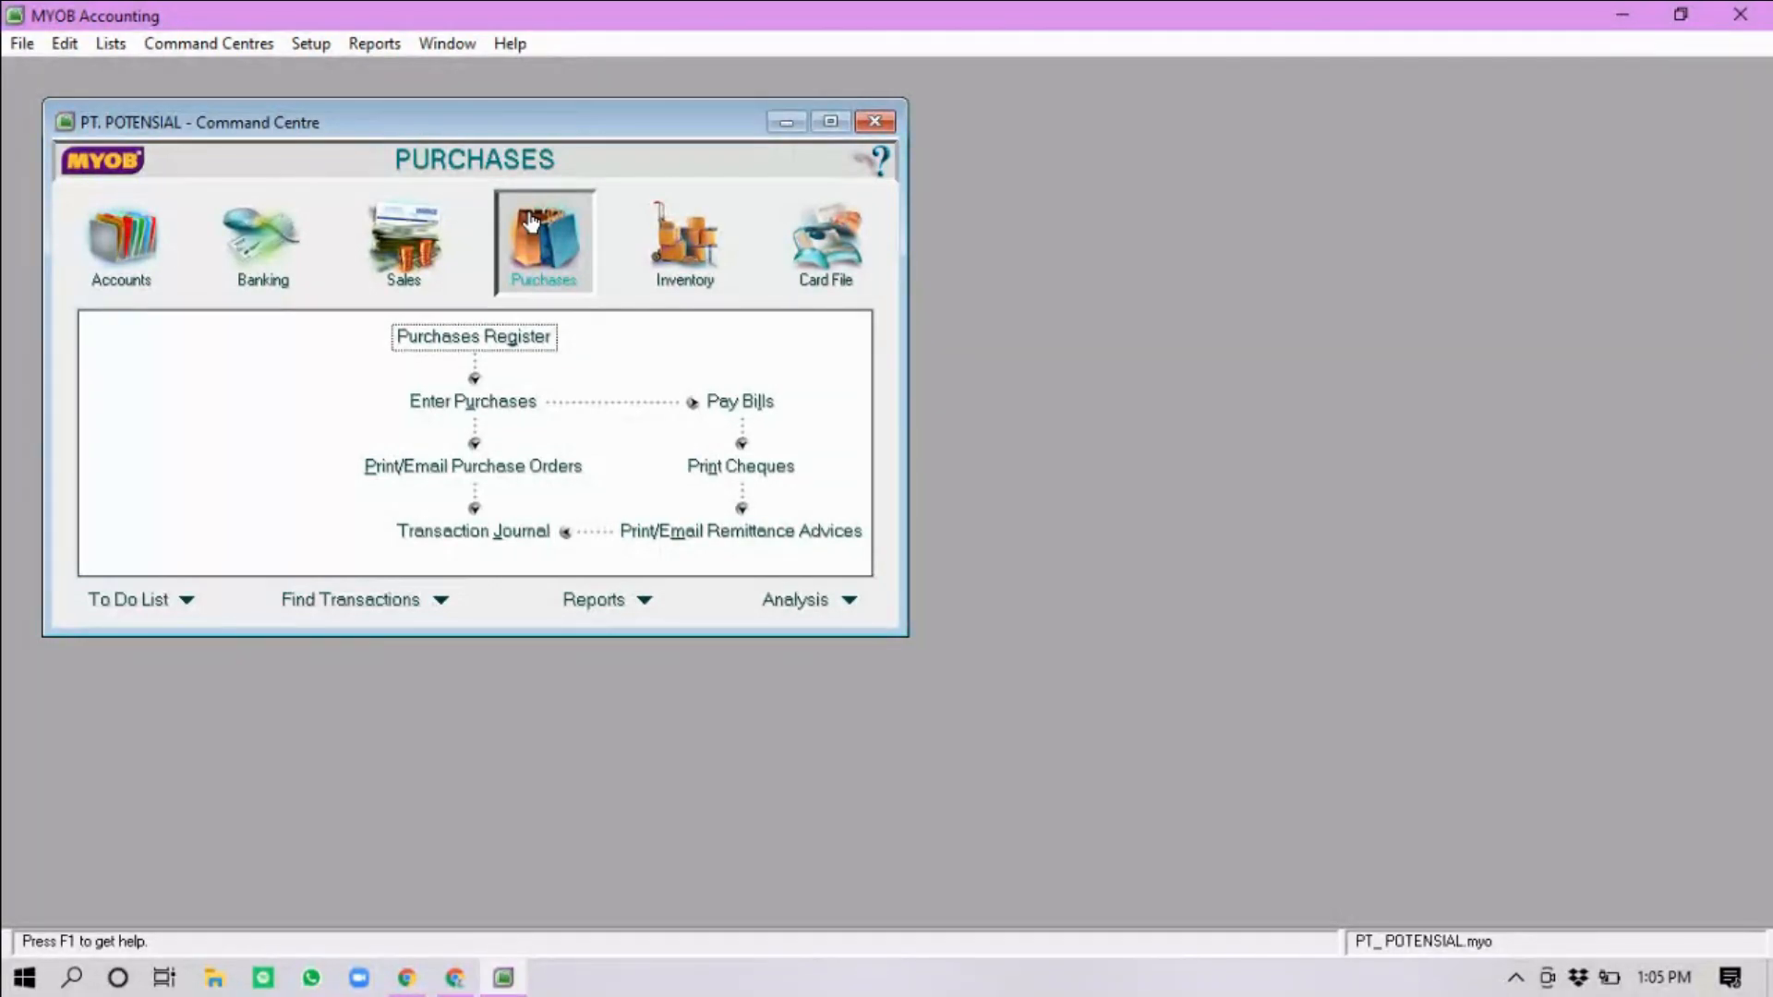
left_click(407, 259)
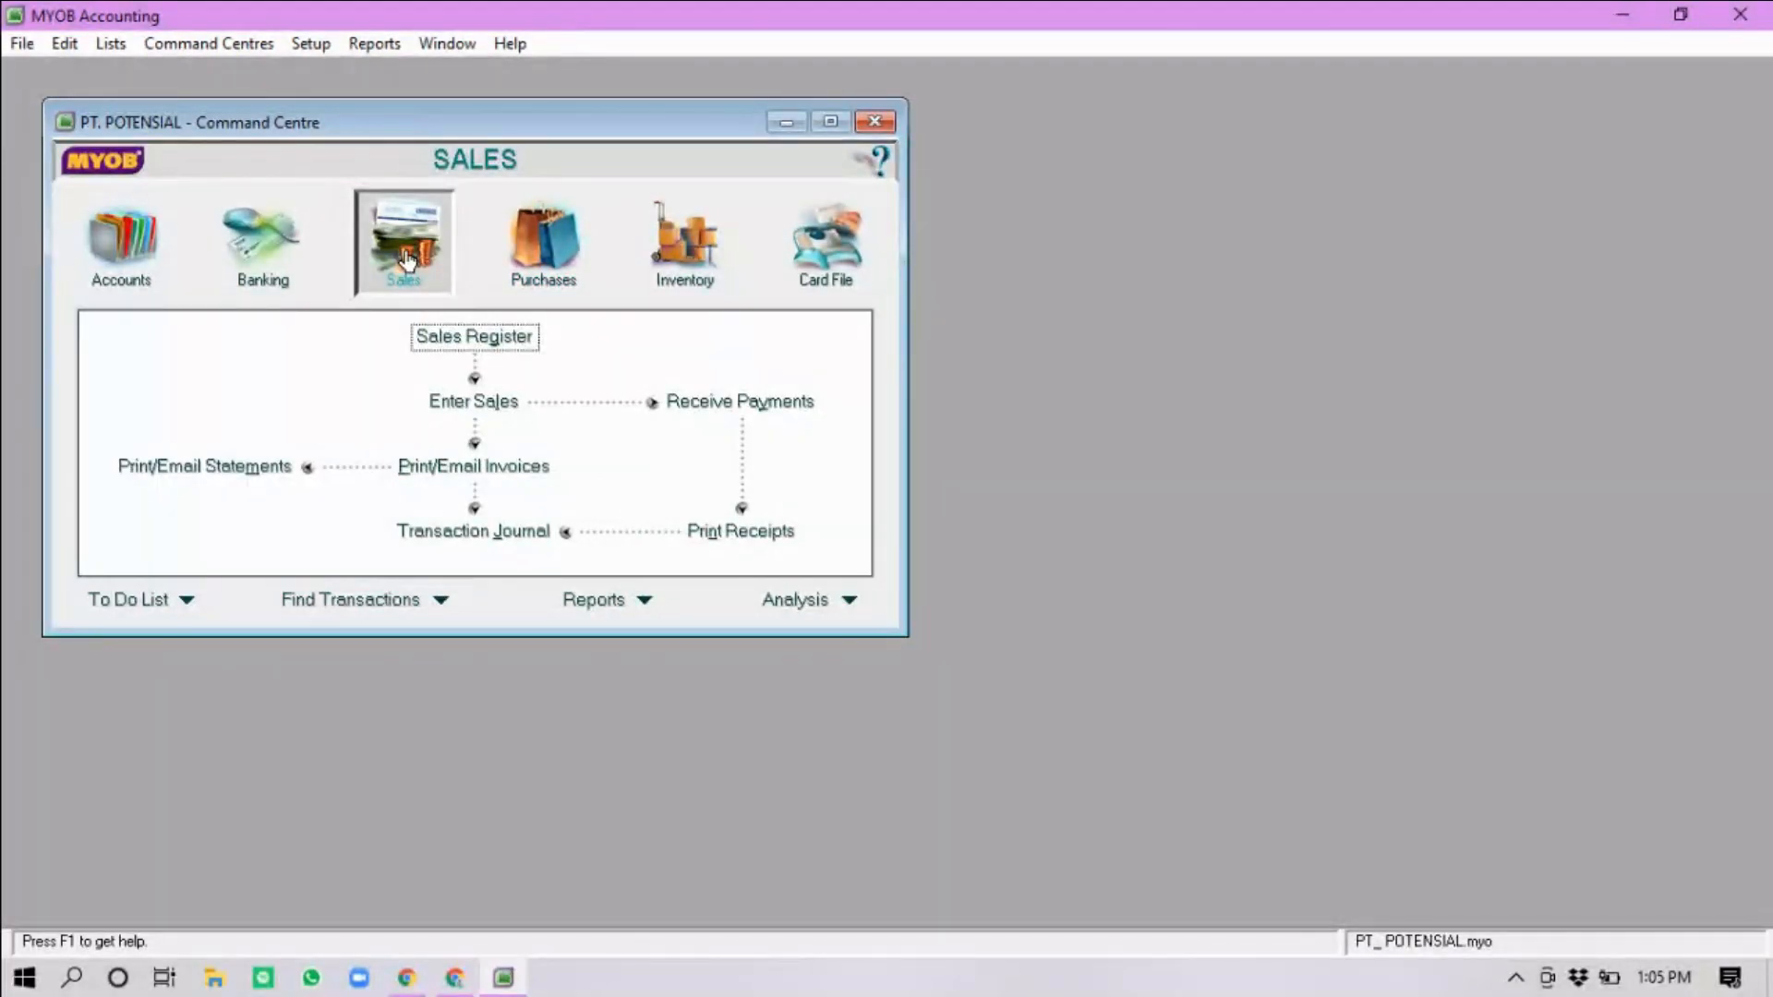
left_click(511, 258)
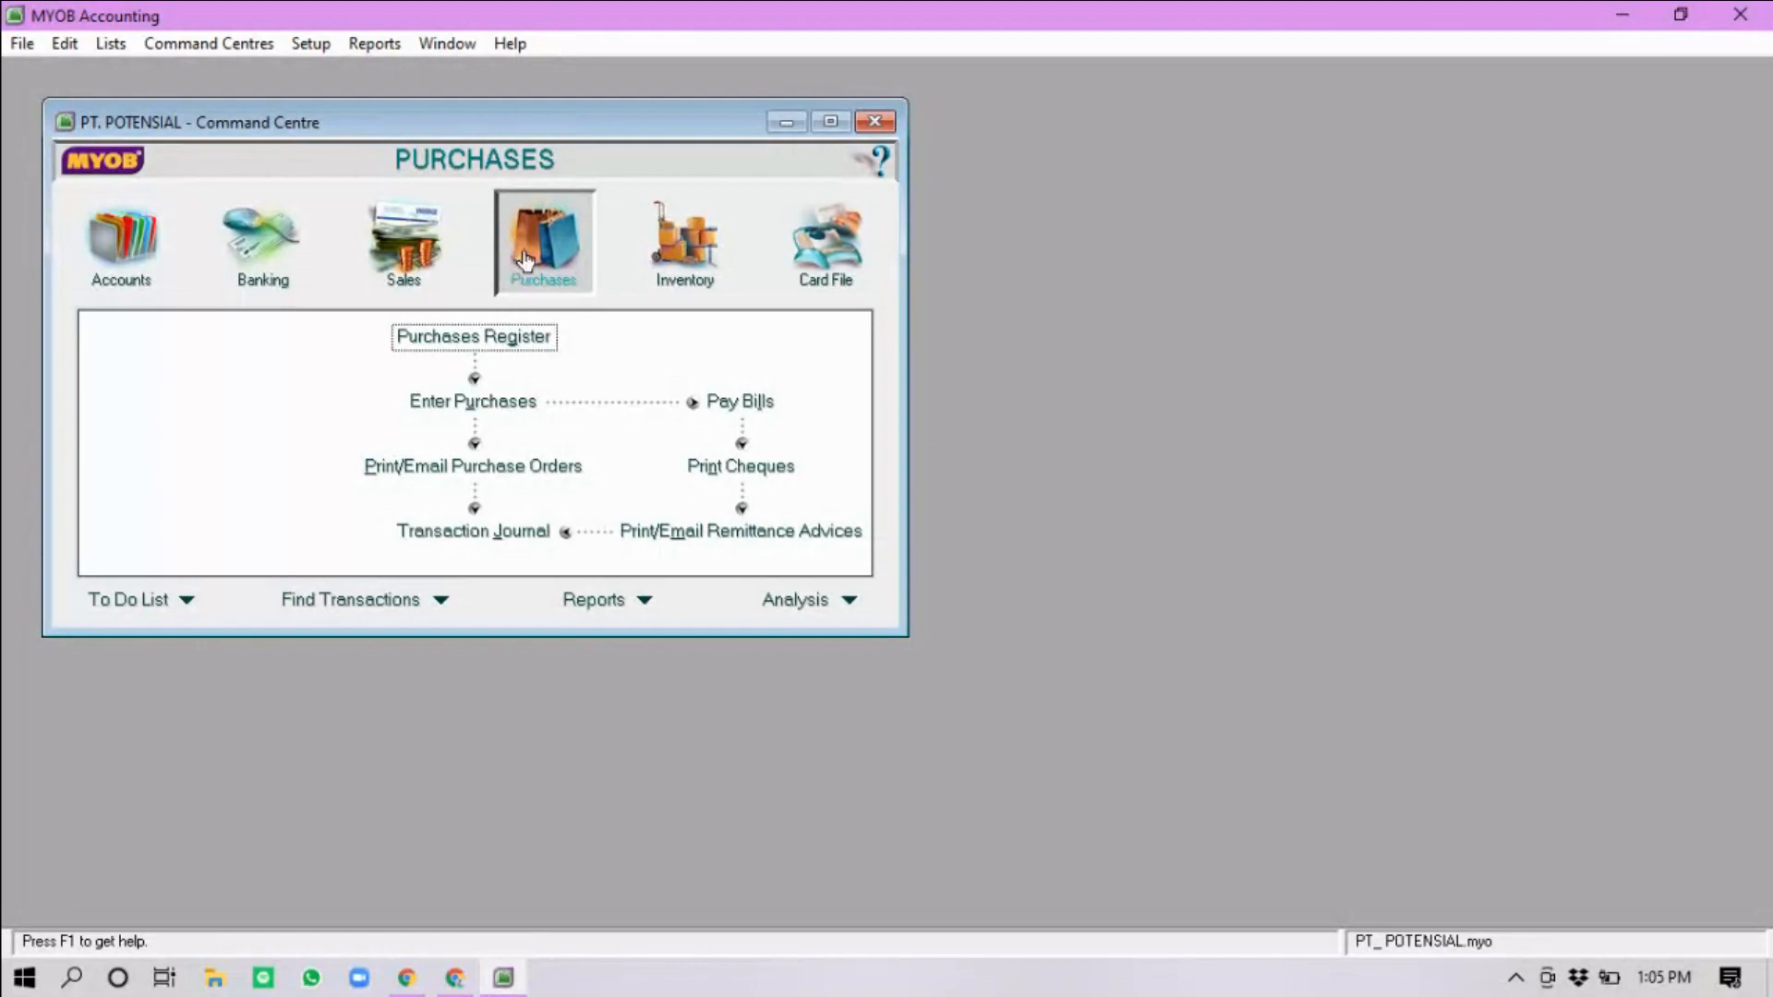
left_click(665, 237)
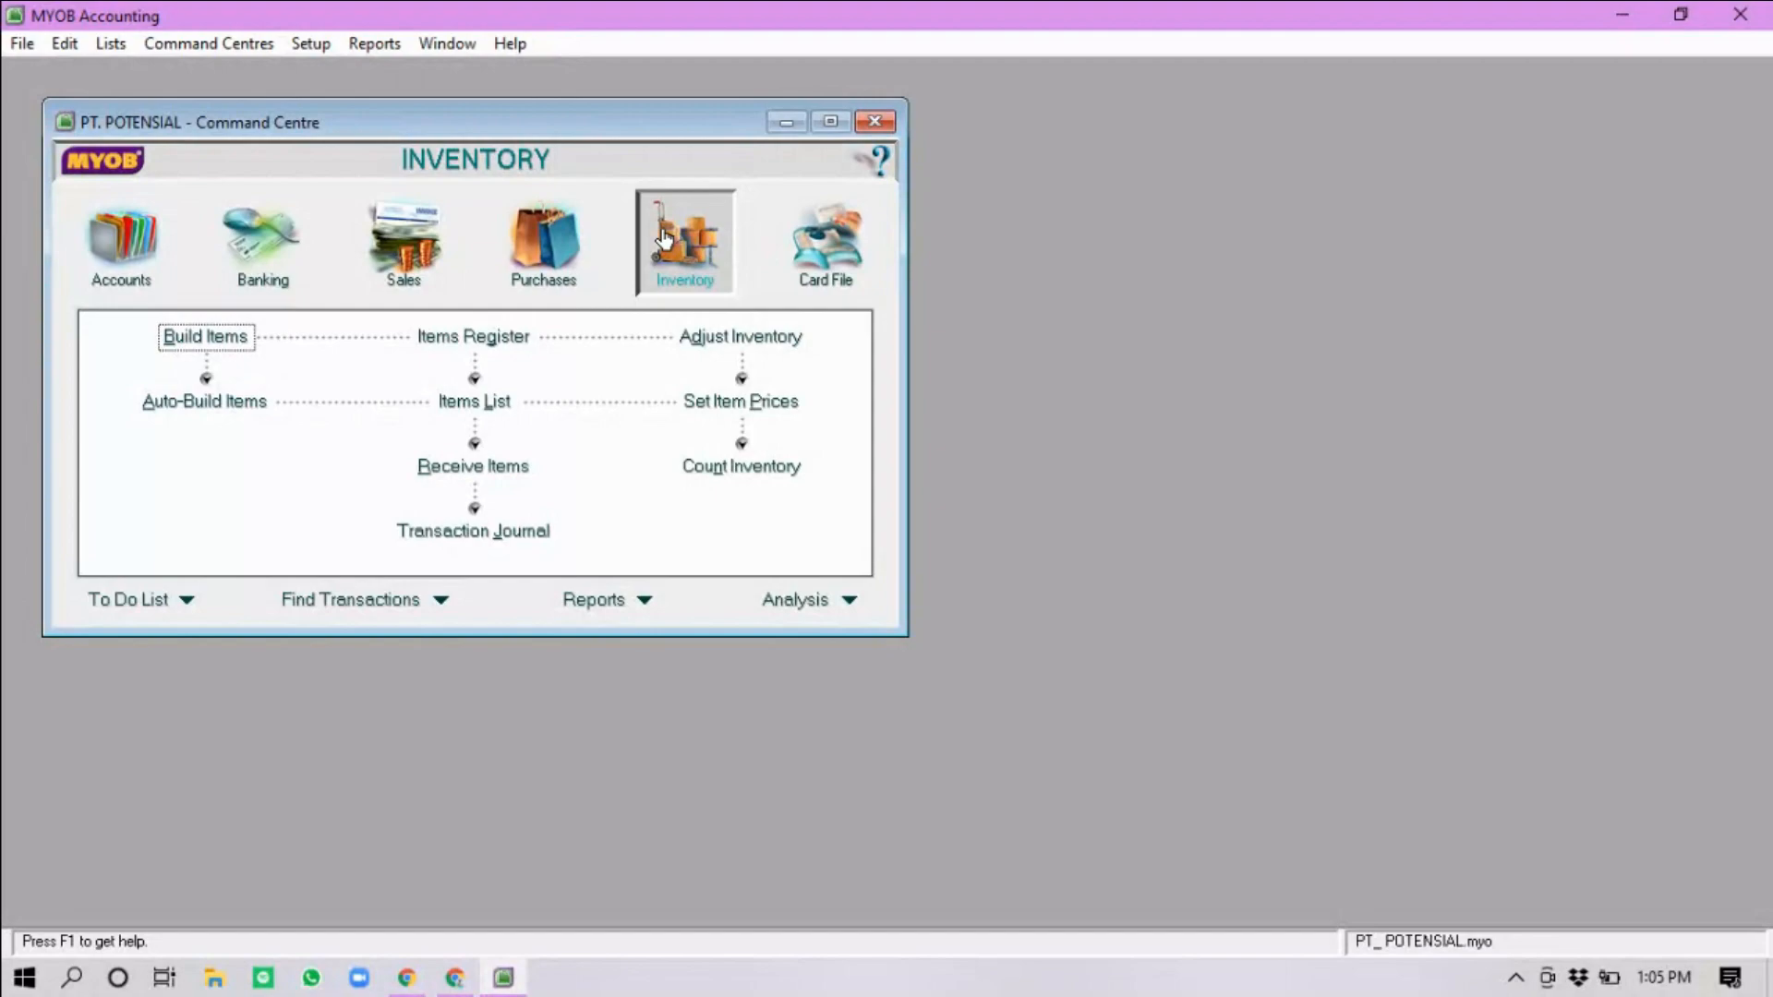
left_click(833, 247)
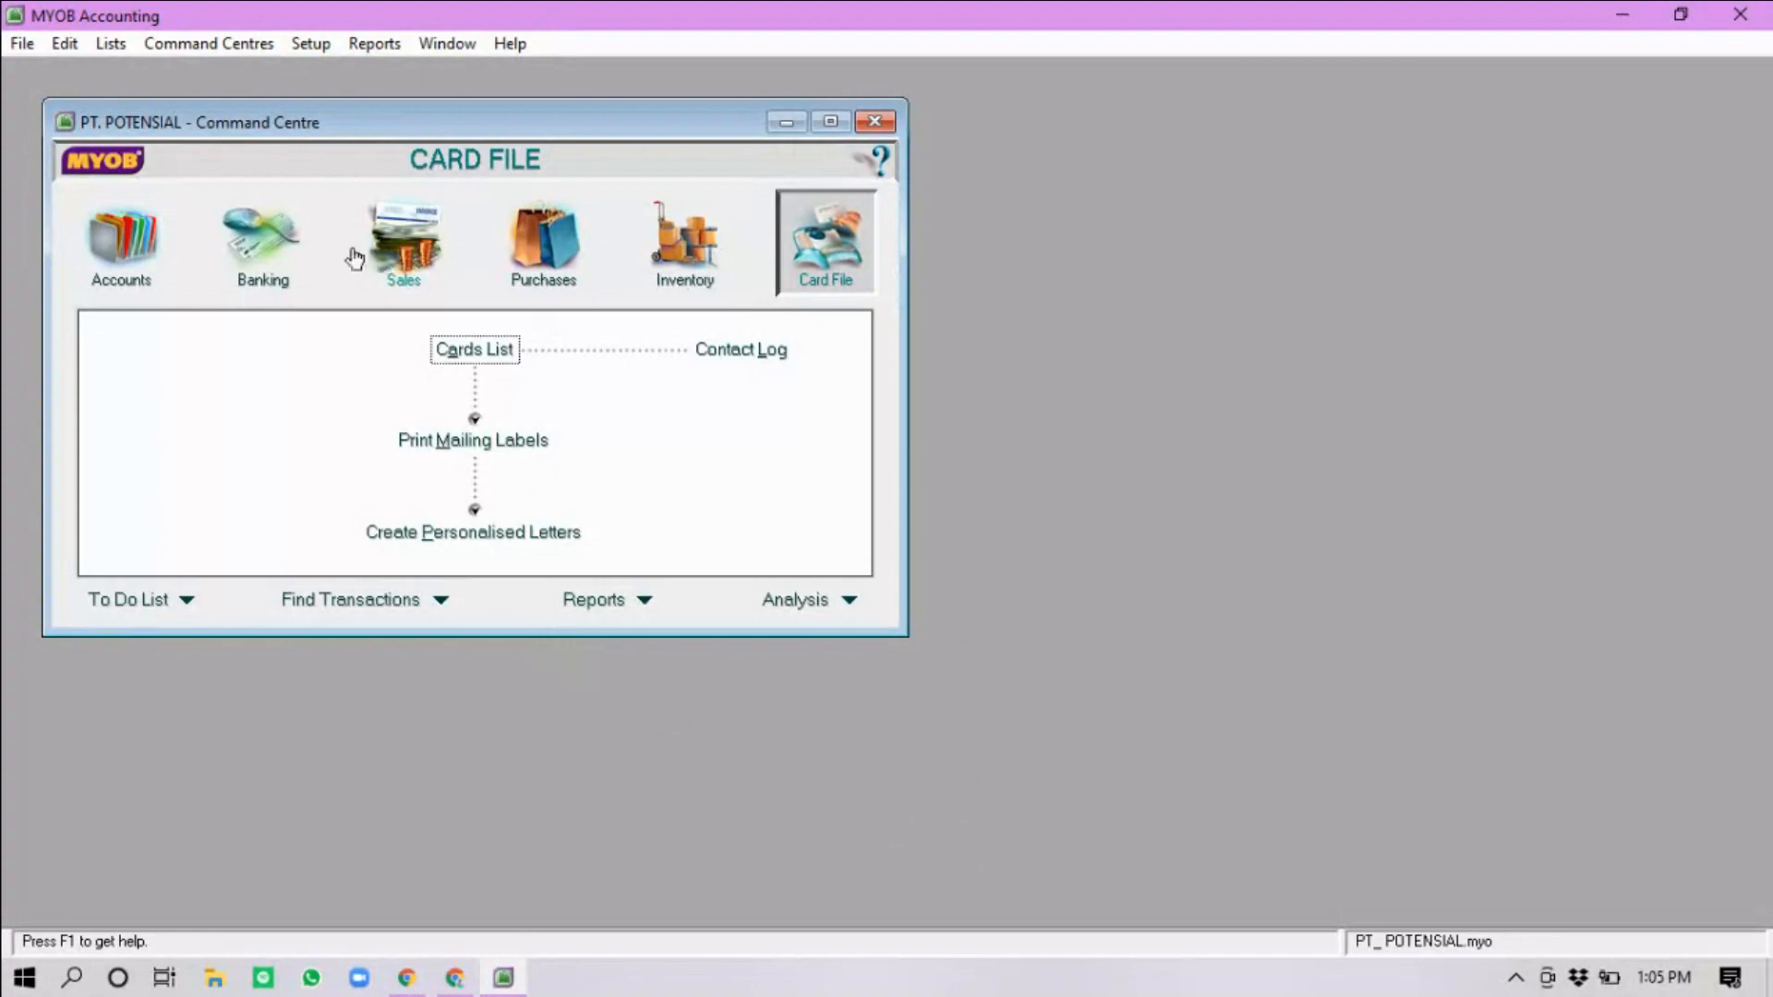
left_click(148, 240)
left_click(245, 241)
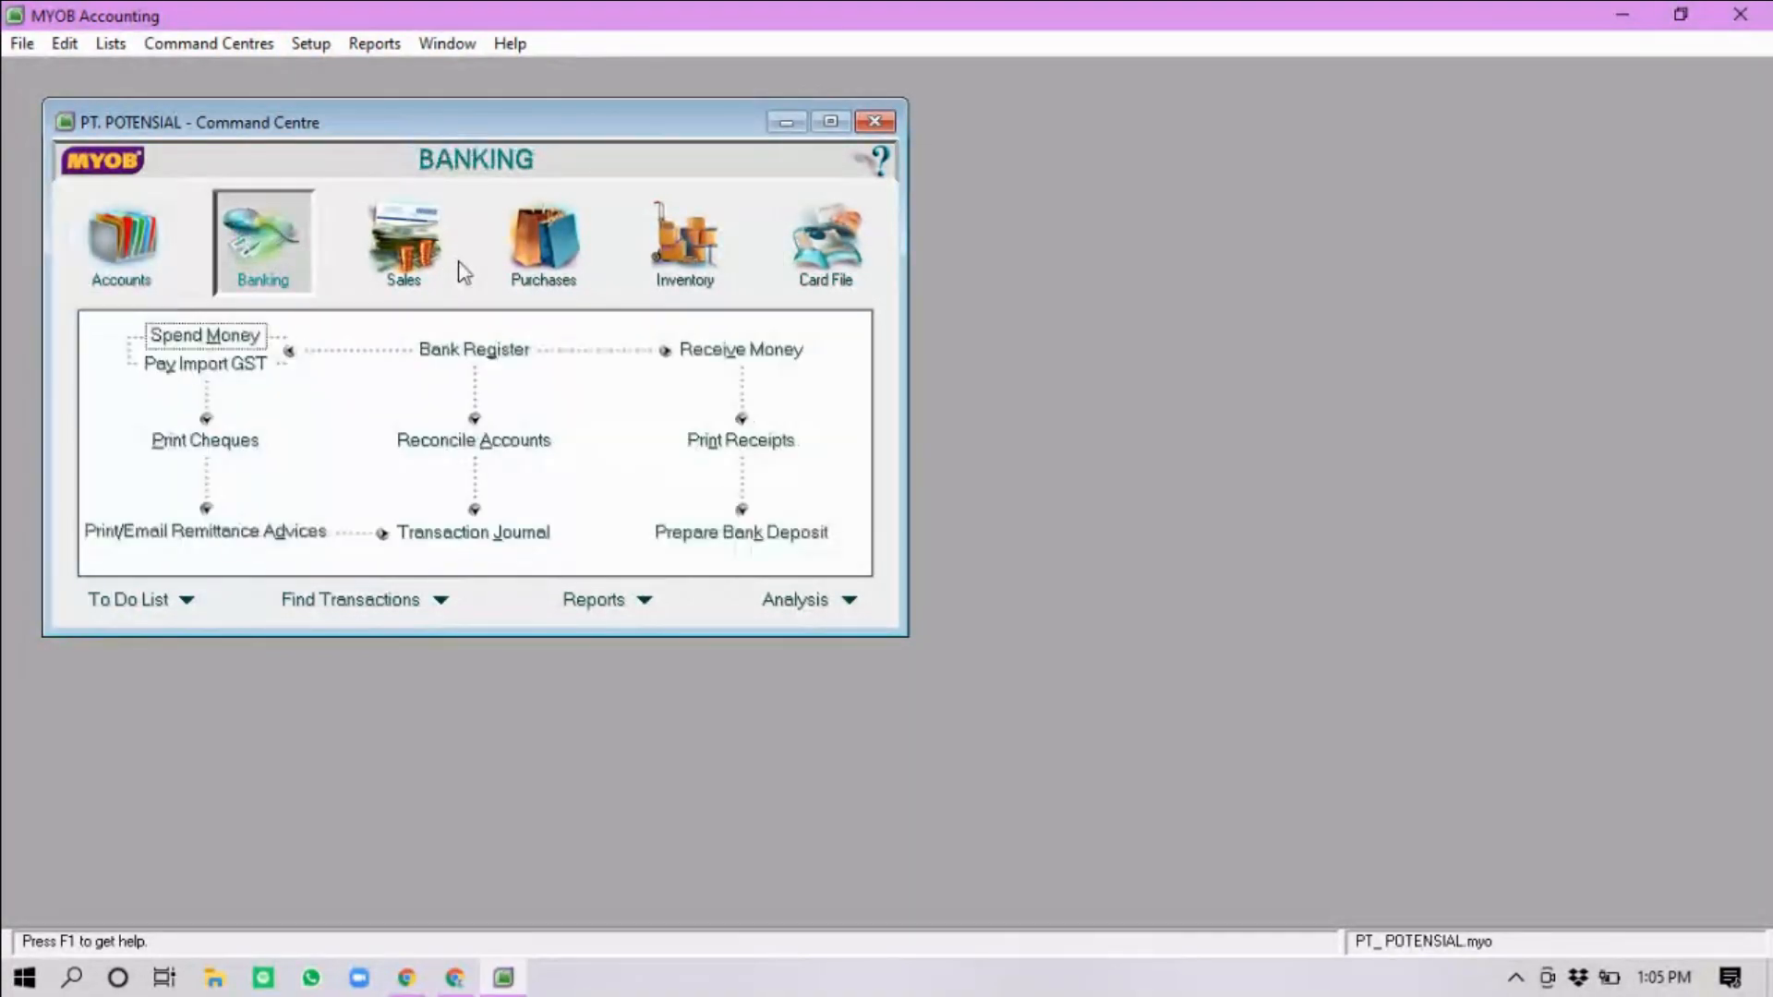
left_click(445, 267)
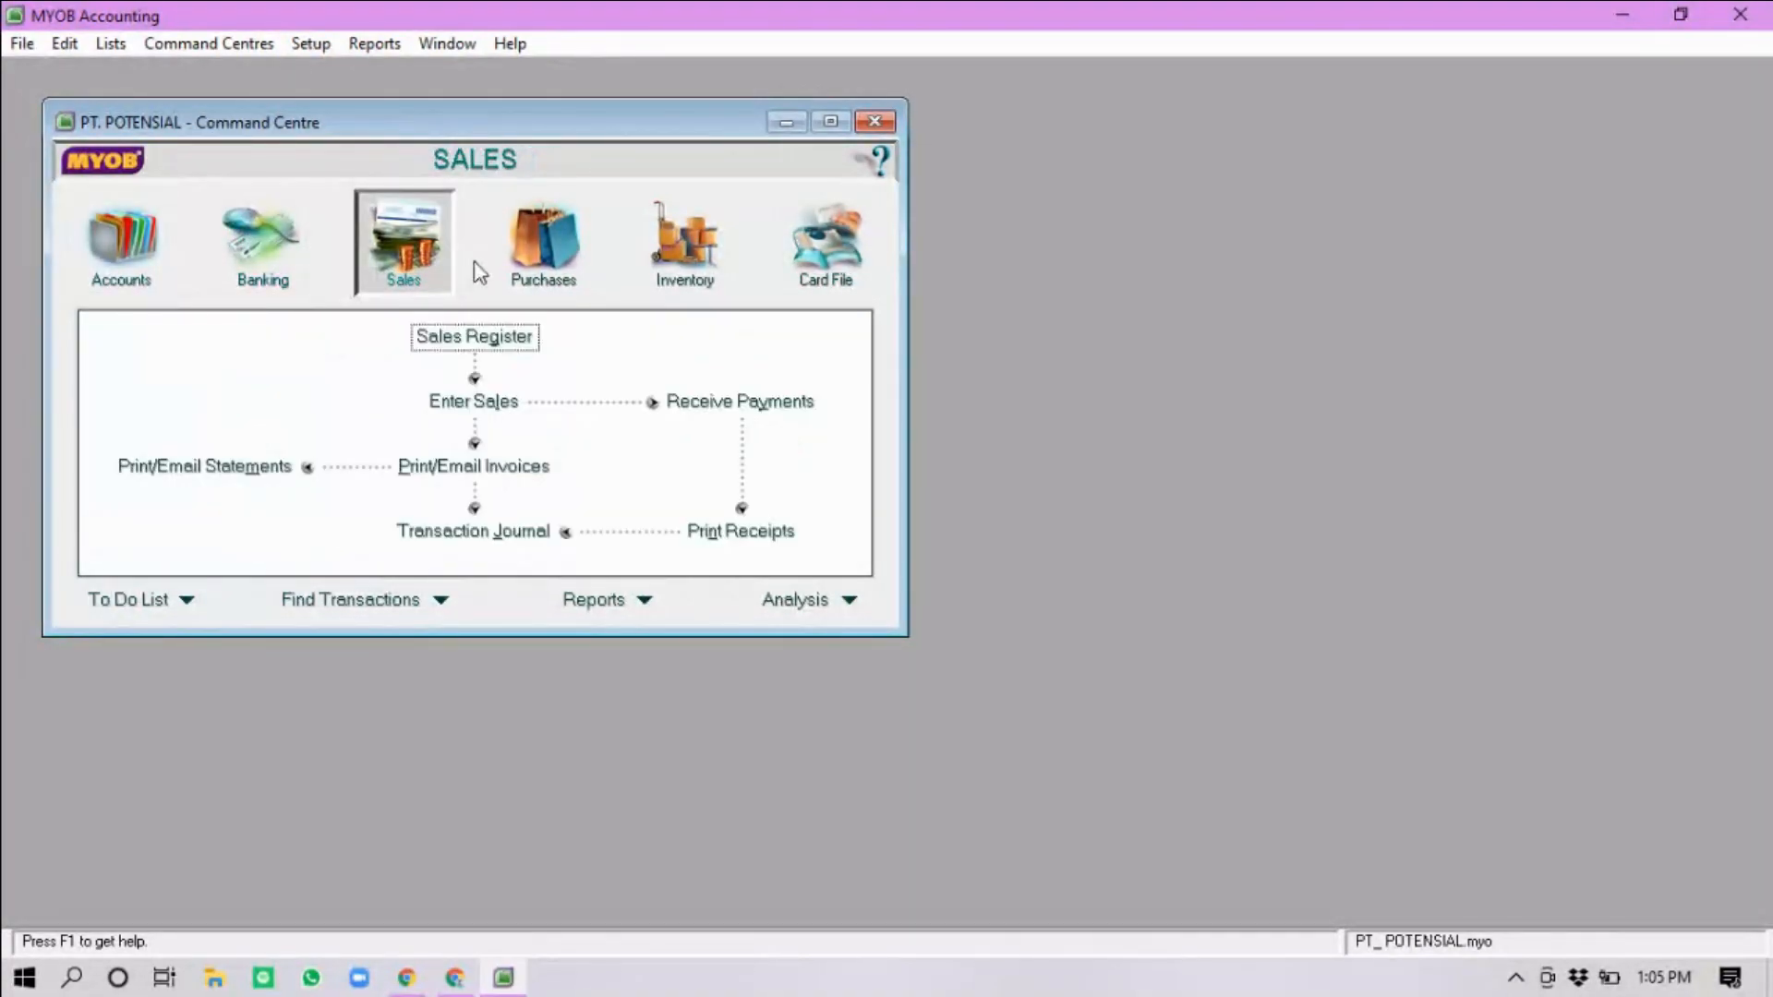
left_click(707, 275)
left_click(812, 270)
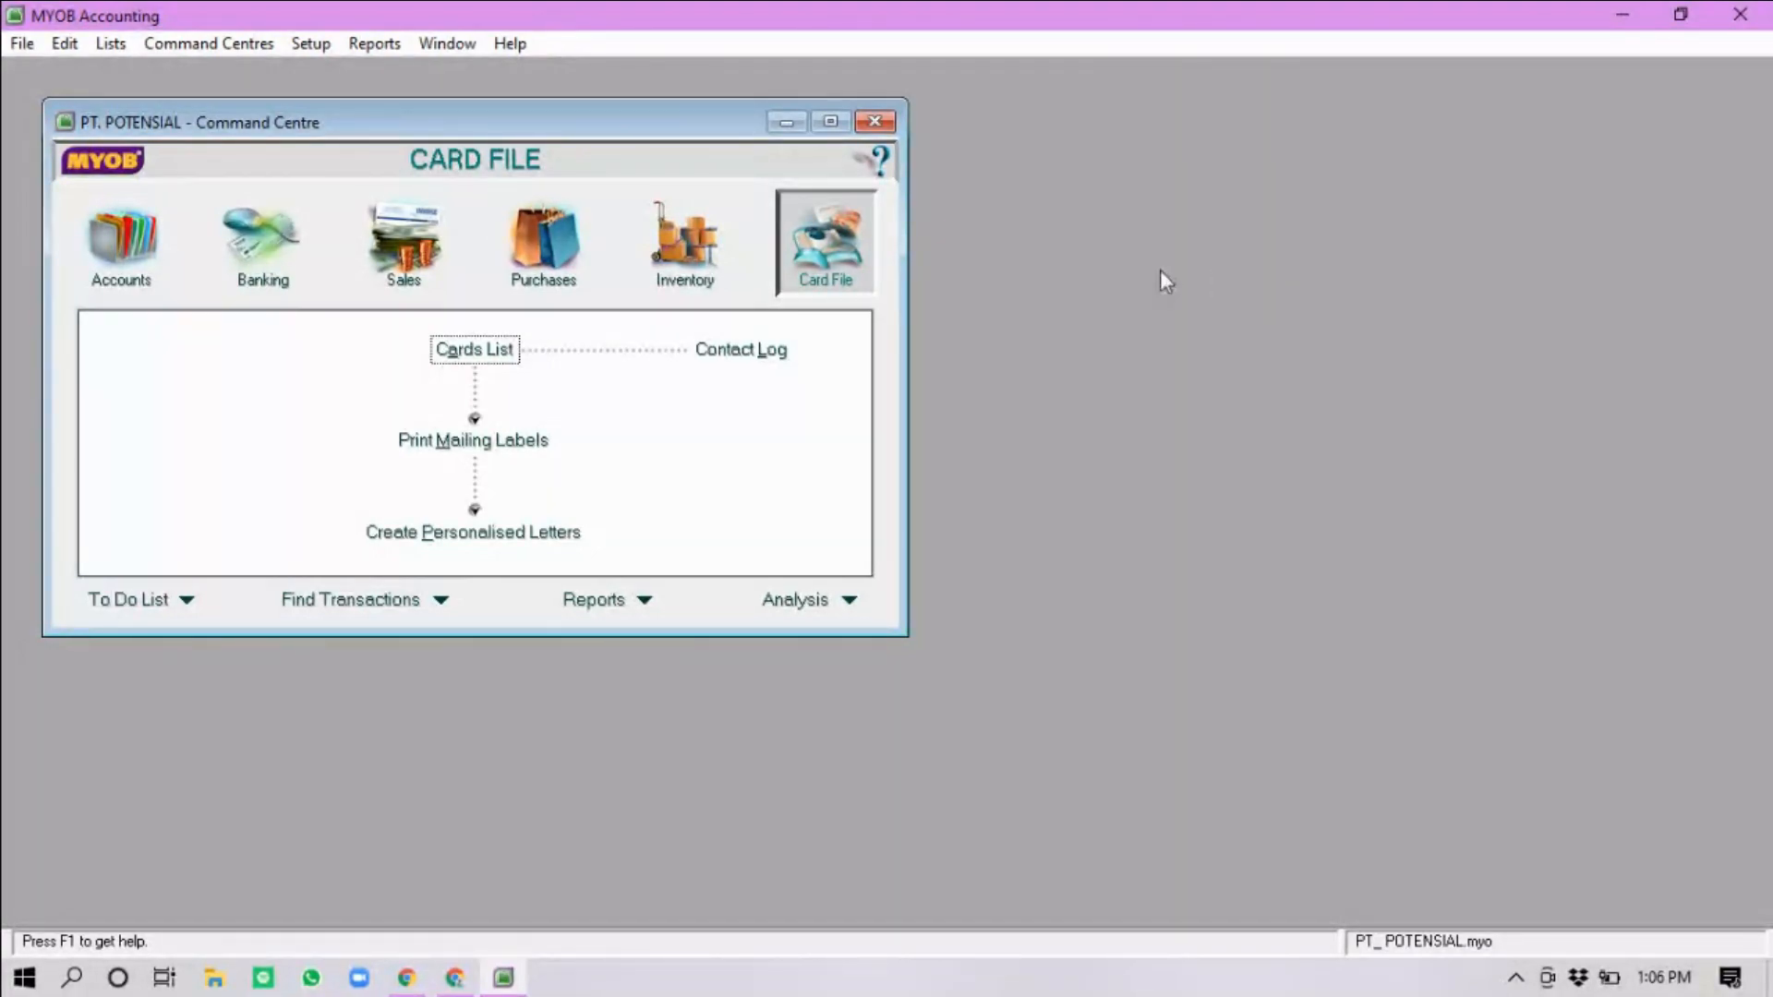
Change the company name to PT. BERKEMBANG in the company information
left_click(308, 44)
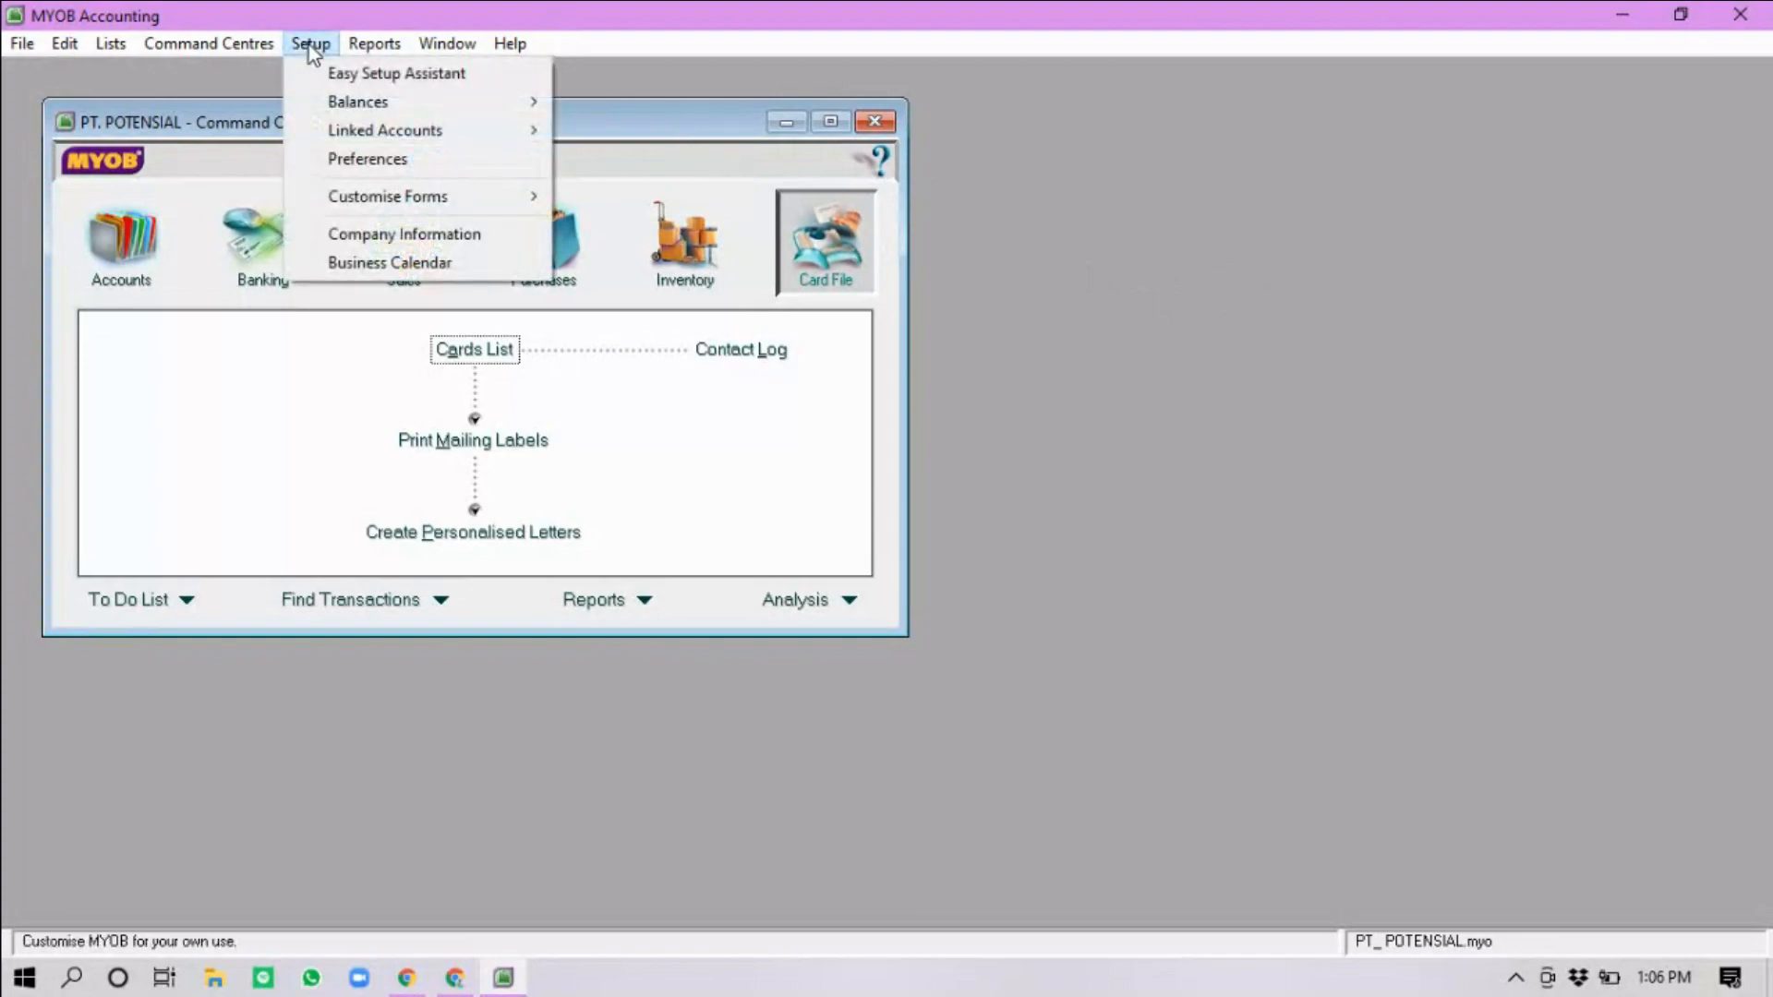
left_click(439, 235)
left_click(465, 356)
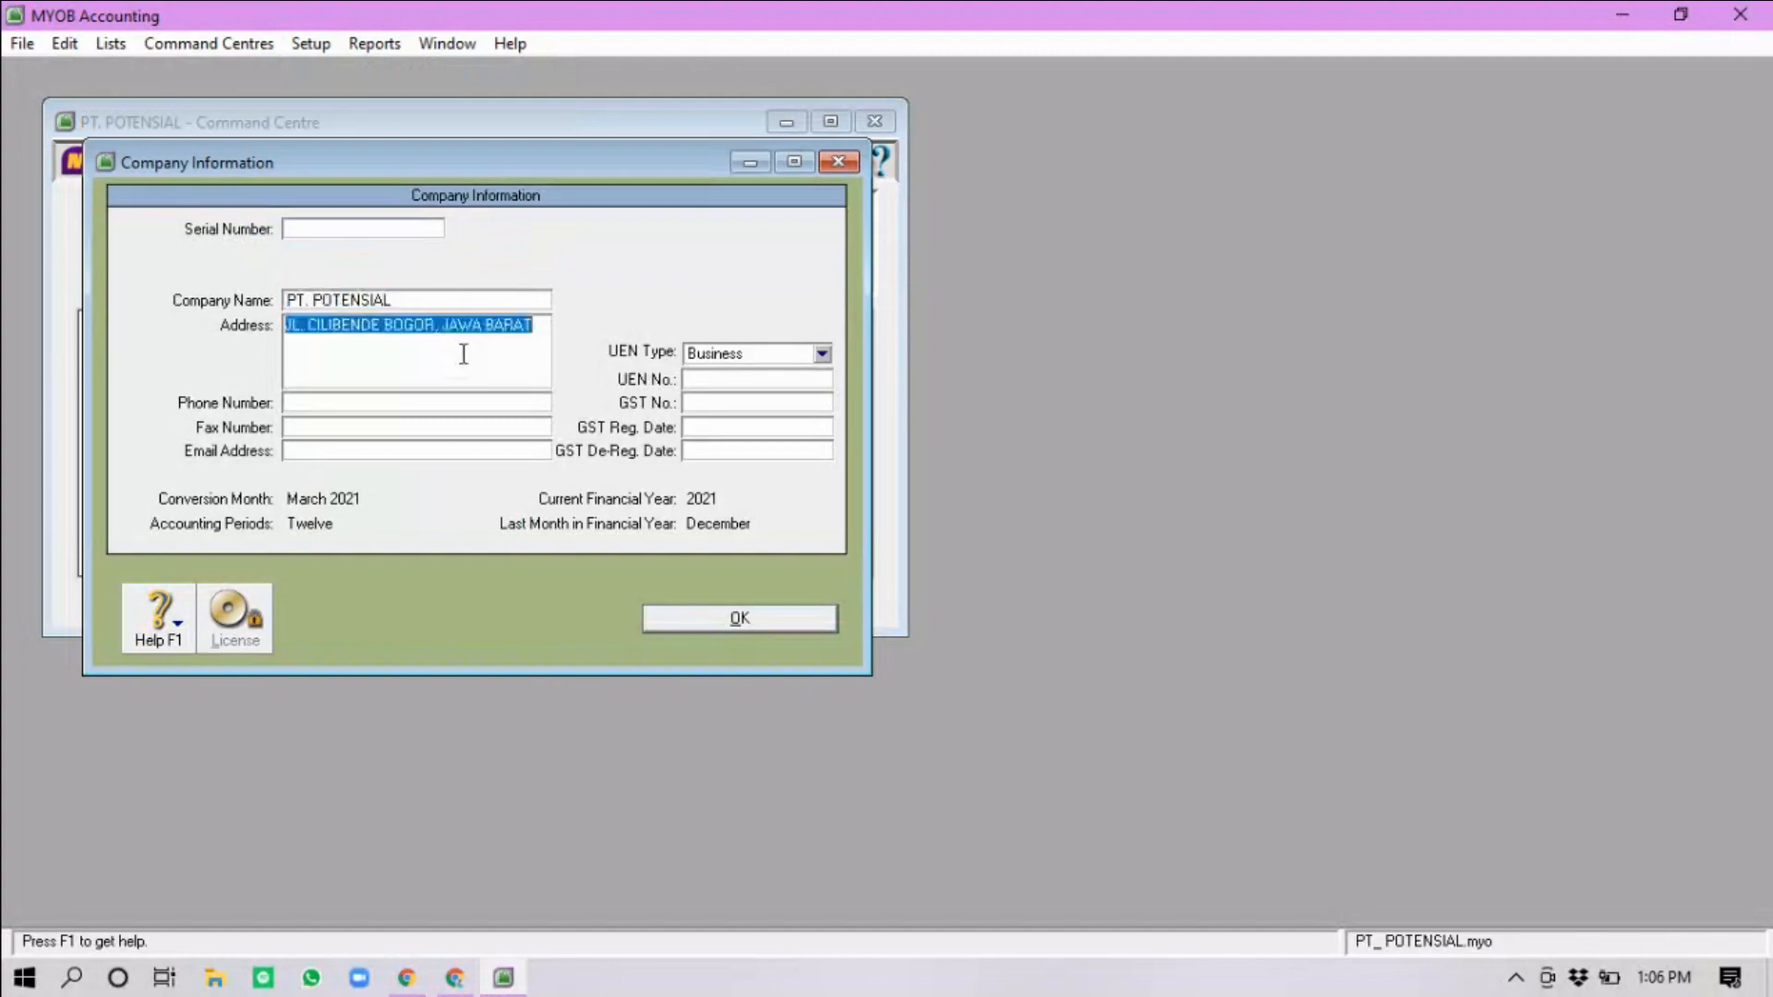
left_click(403, 296)
left_click(407, 300)
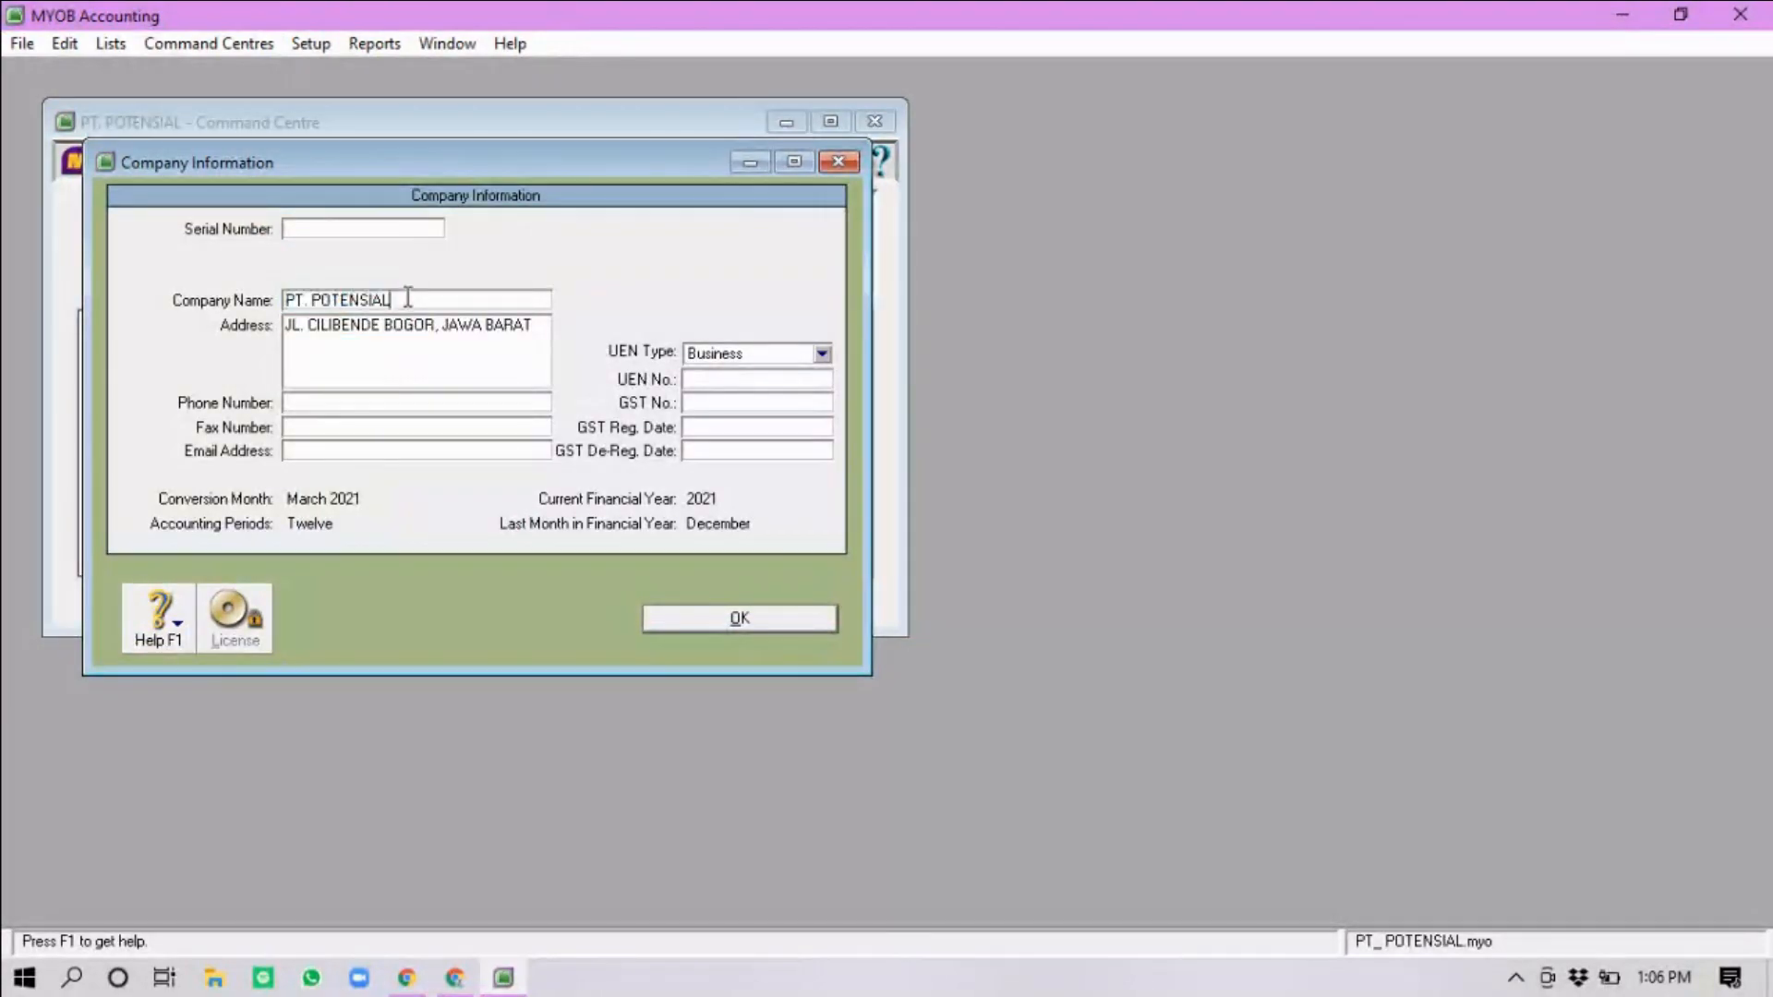
left_click(411, 361)
left_click(431, 327)
left_click(432, 300)
left_click(434, 300)
key("BackSpace")
key("BackSpace")
key("BackSpace")
key("BackSpace")
key("BackSpace")
key("BackSpace")
key("BackSpace")
key("BackSpace")
key("BackSpace")
type("BERKEMBANG")
left_click(416, 348)
left_click(462, 359)
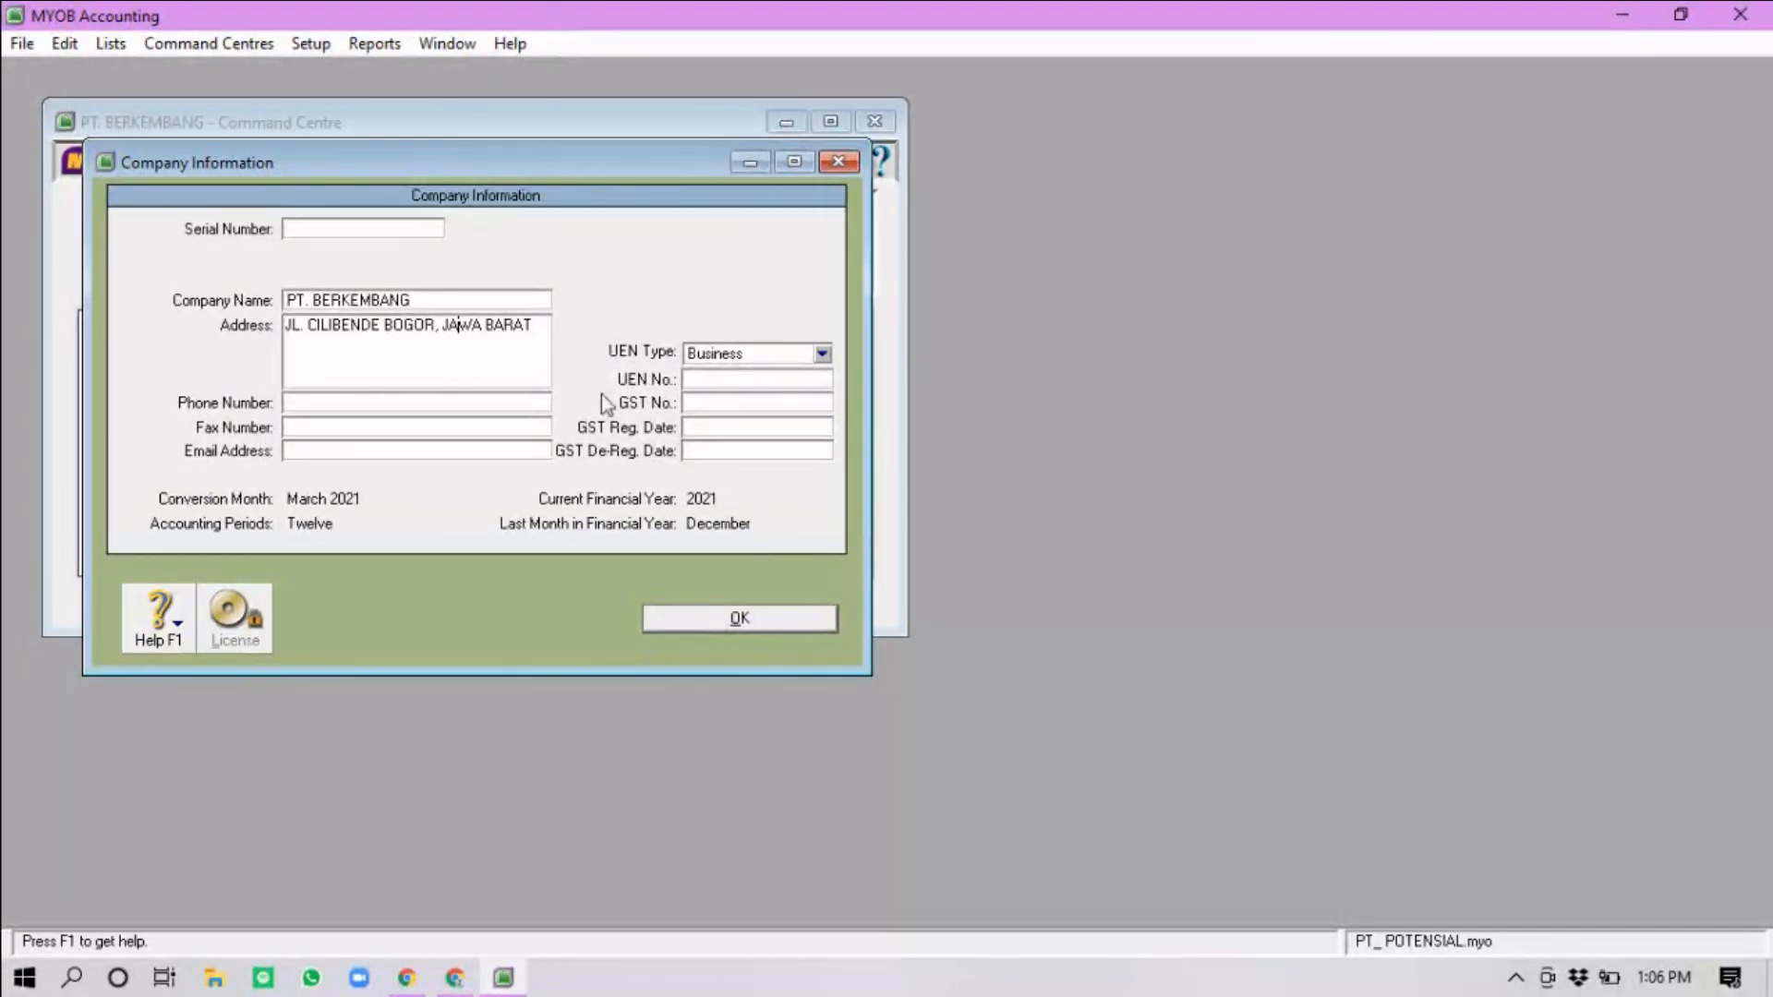
Restore the company name to PT. POTENSIAL and close the company information
left_click(452, 296)
key("BackSpace")
key("BackSpace")
key("BackSpace")
key("BackSpace")
key("BackSpace")
key("BackSpace")
key("BackSpace")
key("BackSpace")
key("BackSpace")
key("BackSpace")
type("POTENSIAL")
left_click(729, 623)
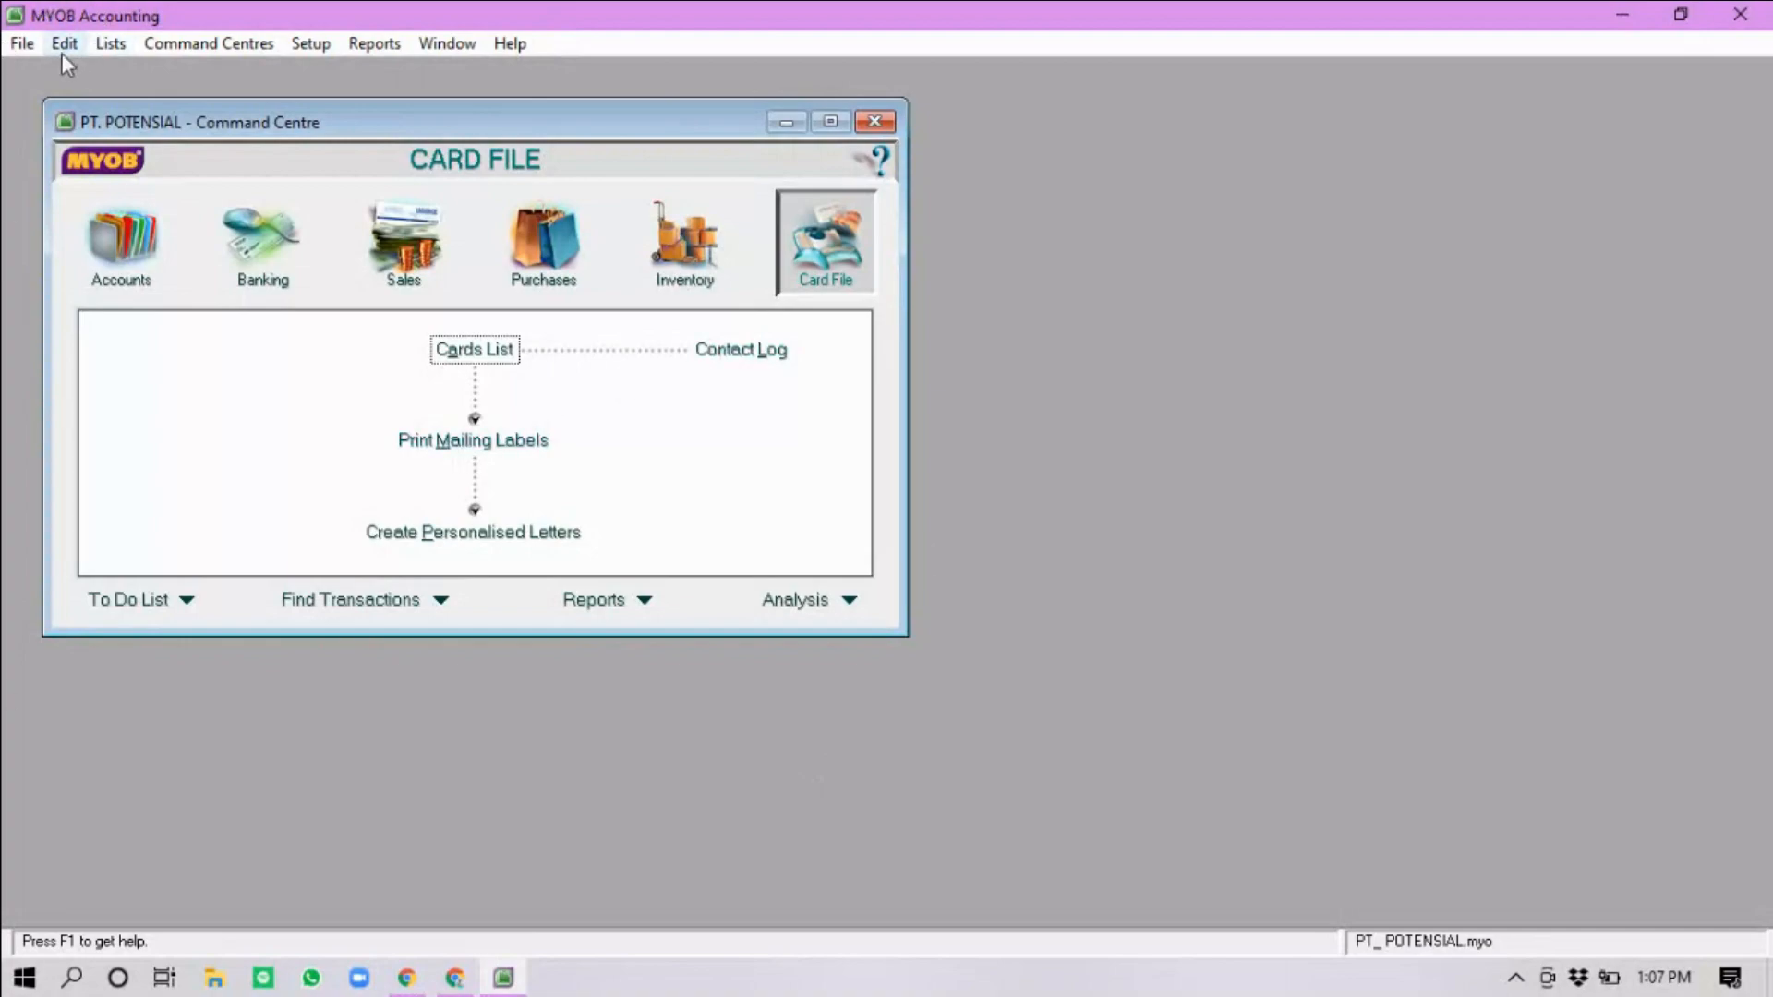
Start a backup of the company file only, with the company file checked for errors
left_click(22, 44)
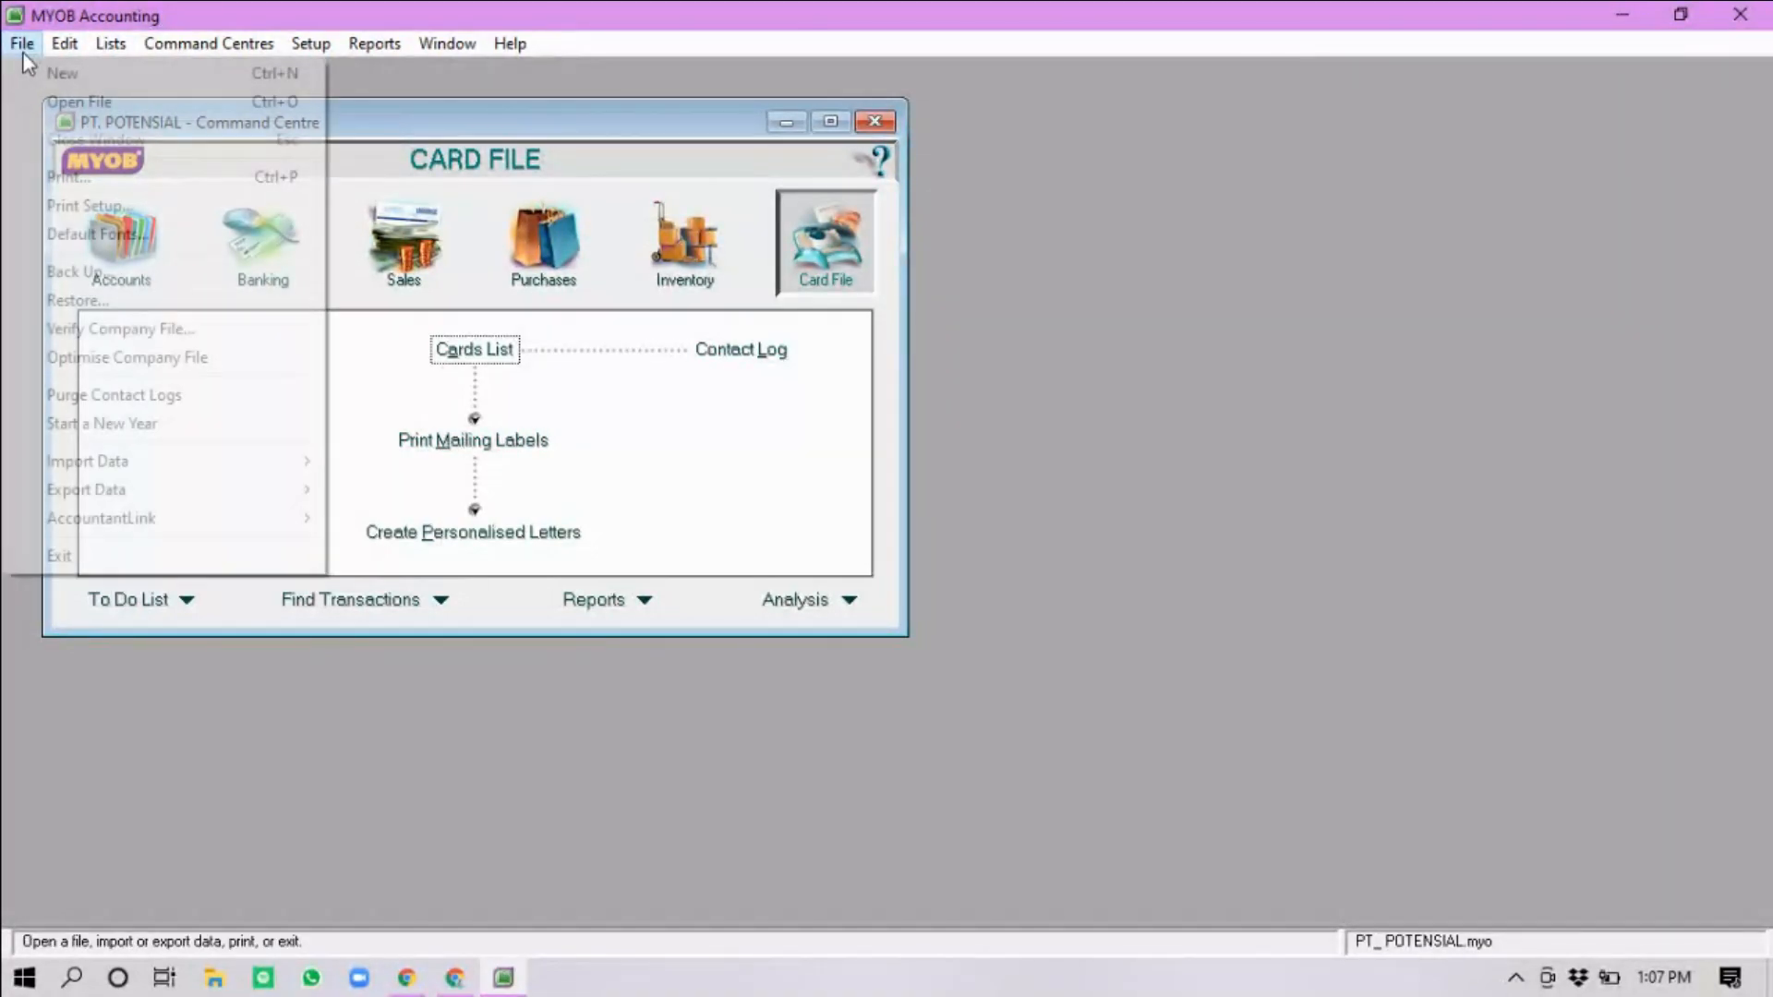
left_click(124, 279)
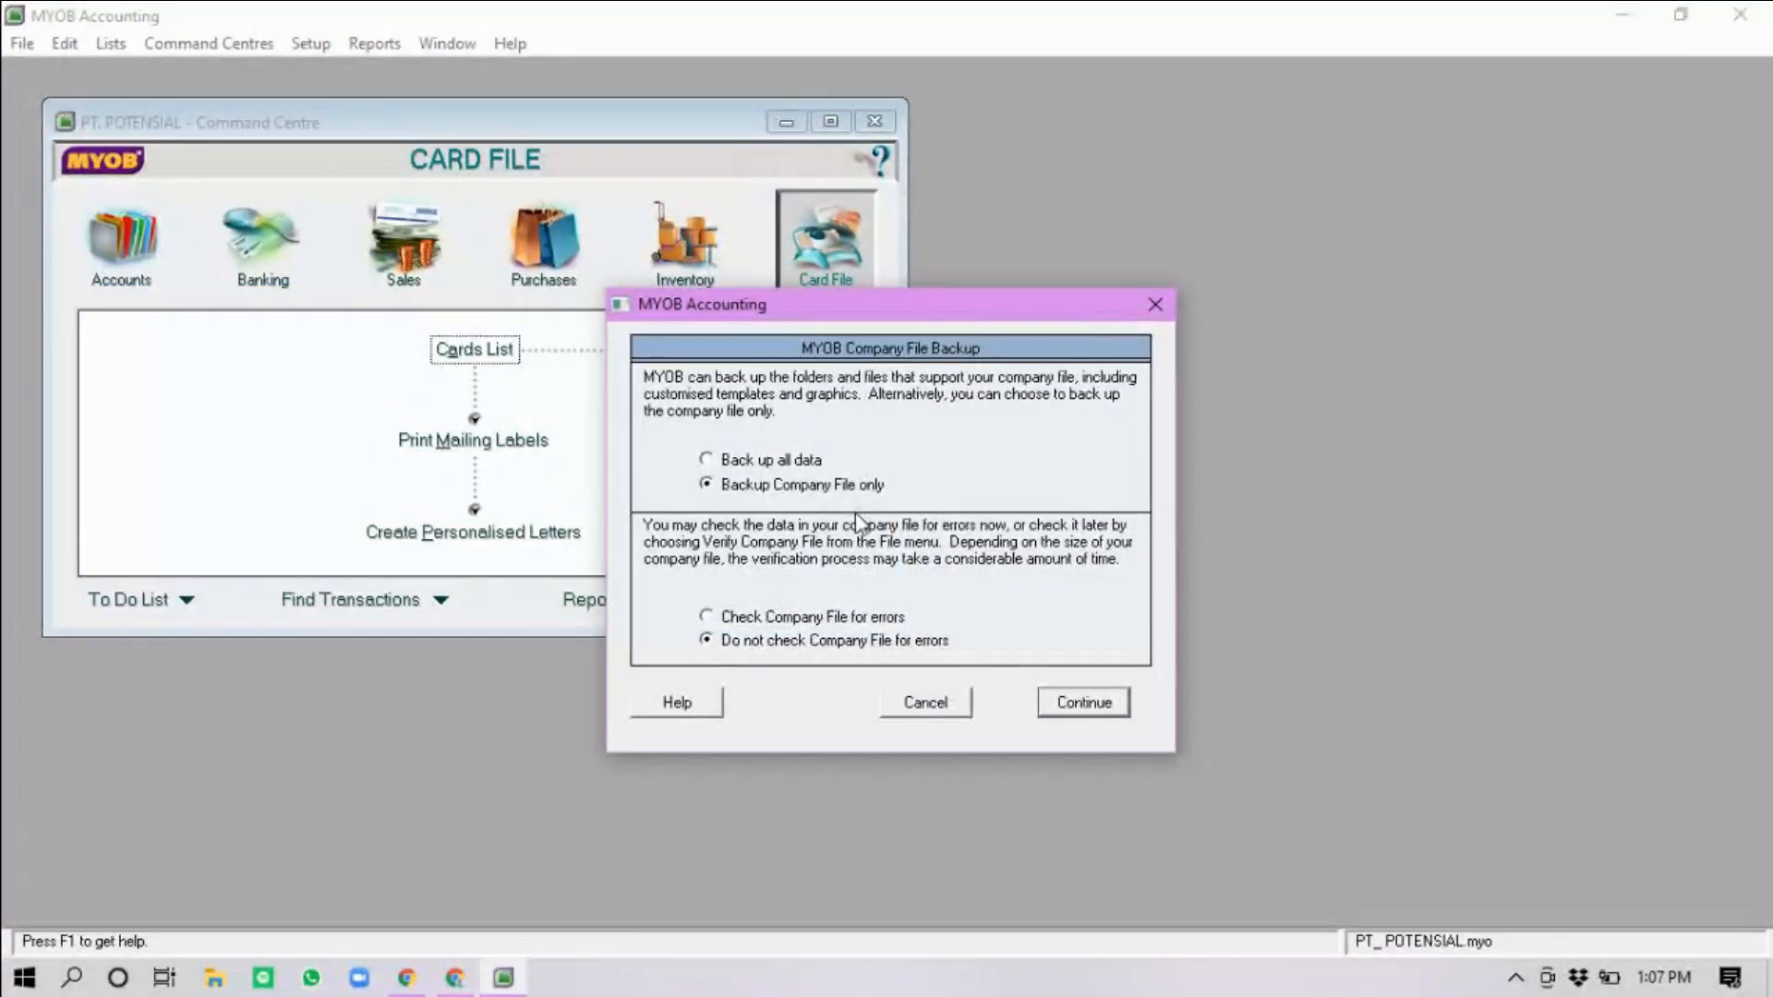
left_click(859, 619)
left_click(1123, 702)
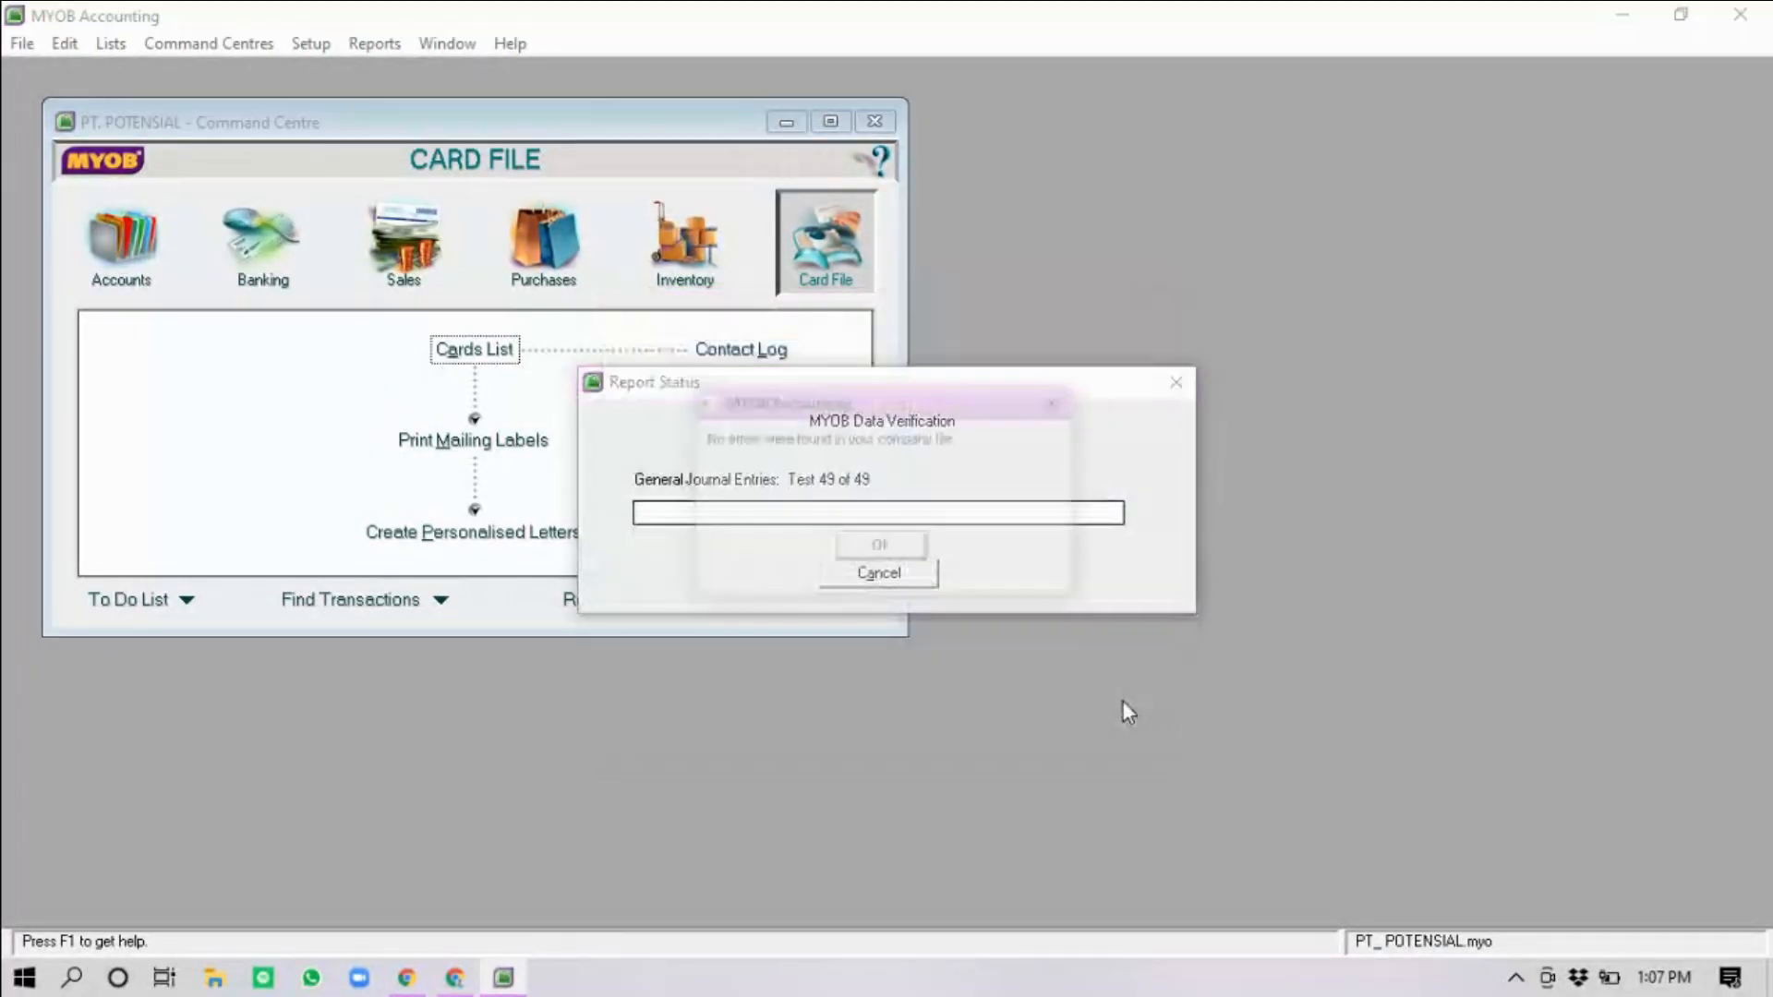